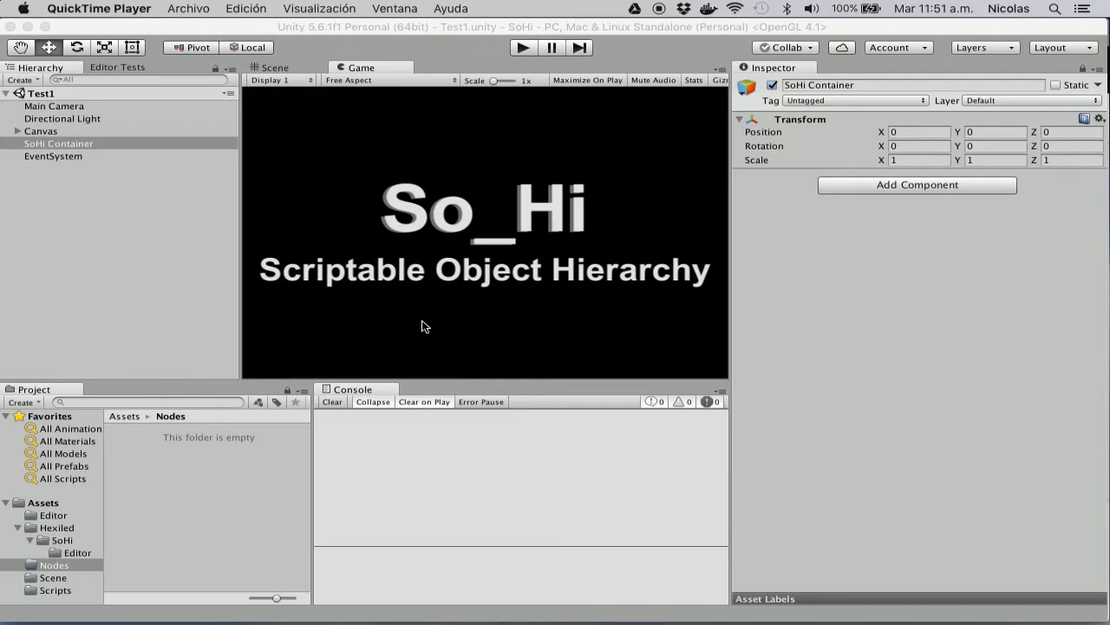
Step: Create a SoHi Tree asset in the Nodes folder, keeping the name Tree
right_click(193, 477)
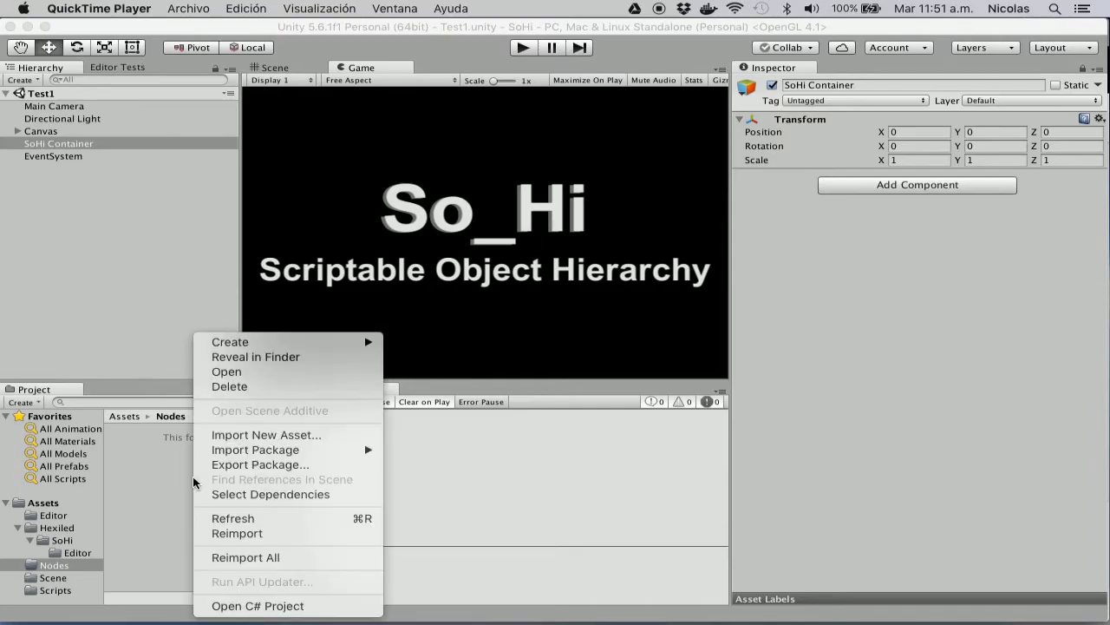
mouse_move(312, 346)
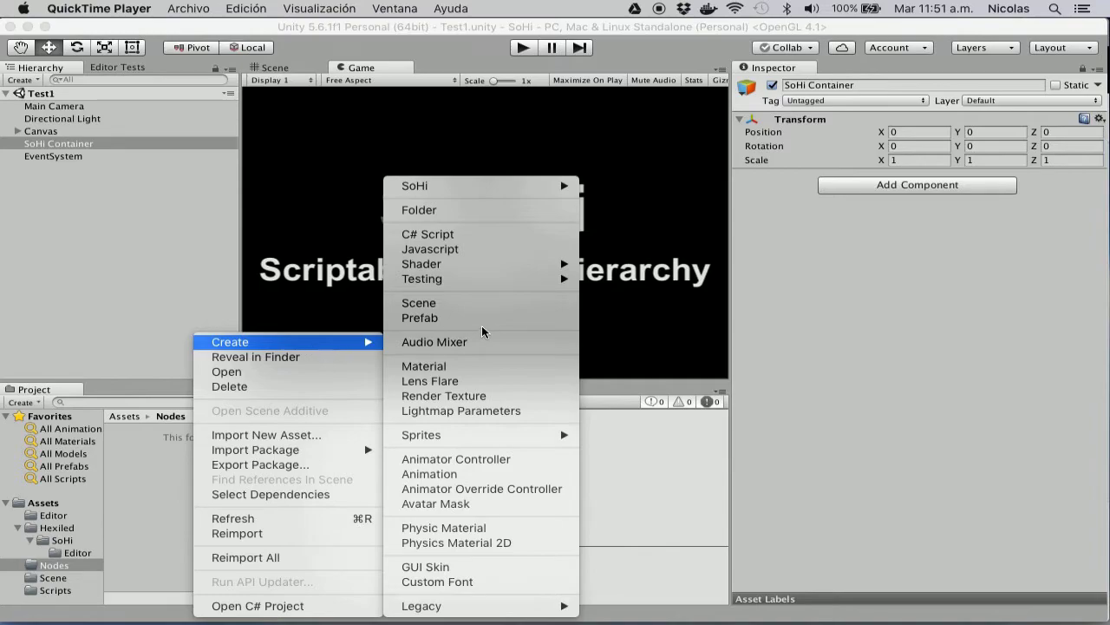
mouse_move(507, 193)
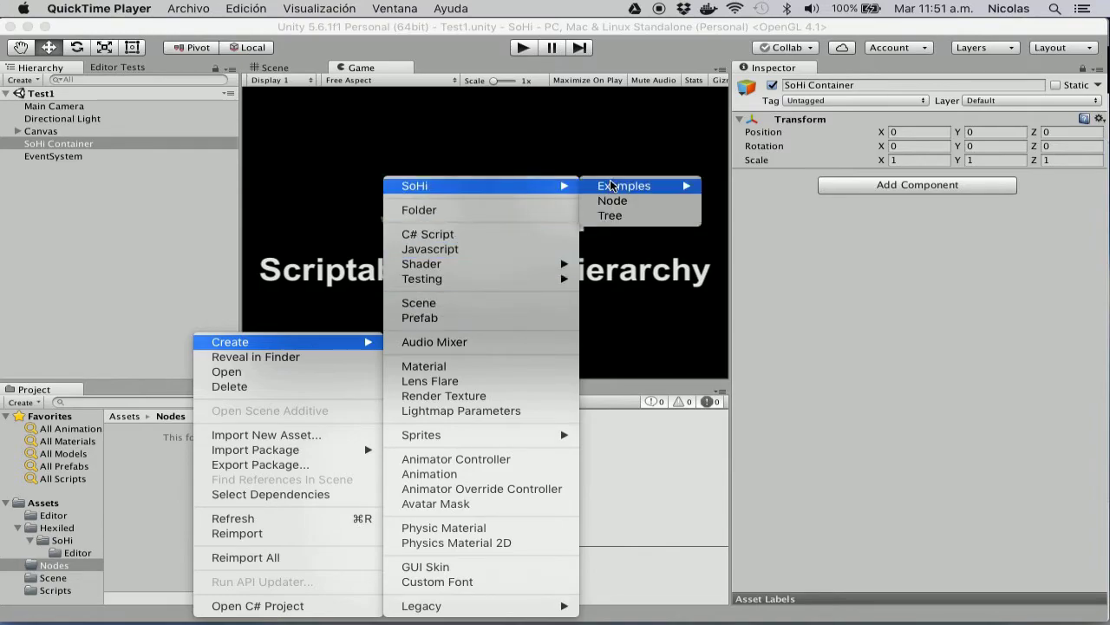
left_click(610, 215)
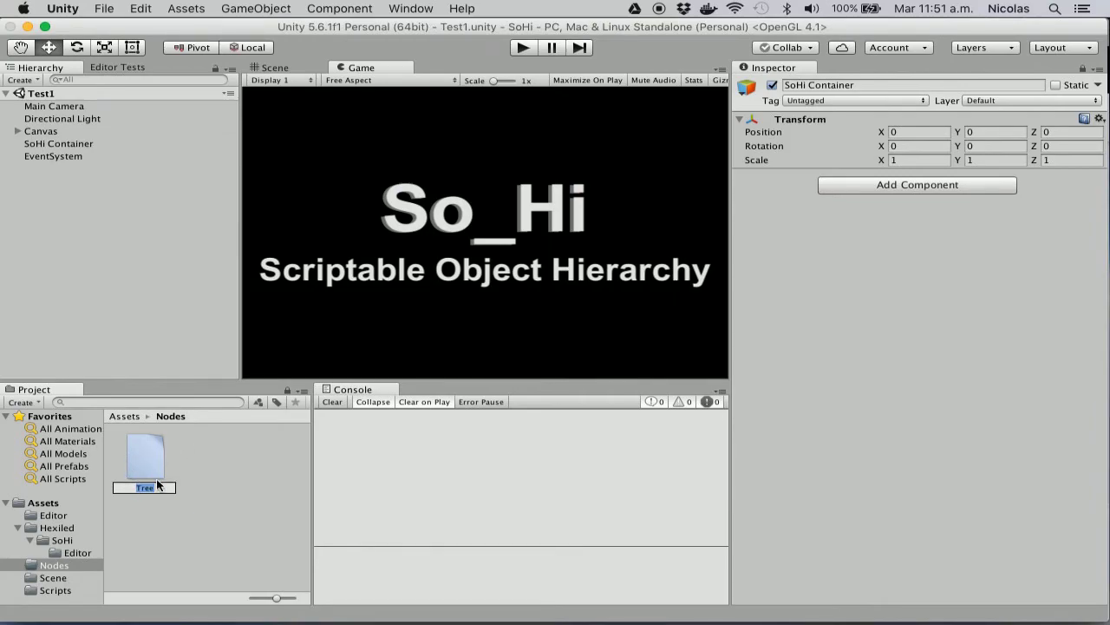
key("Return")
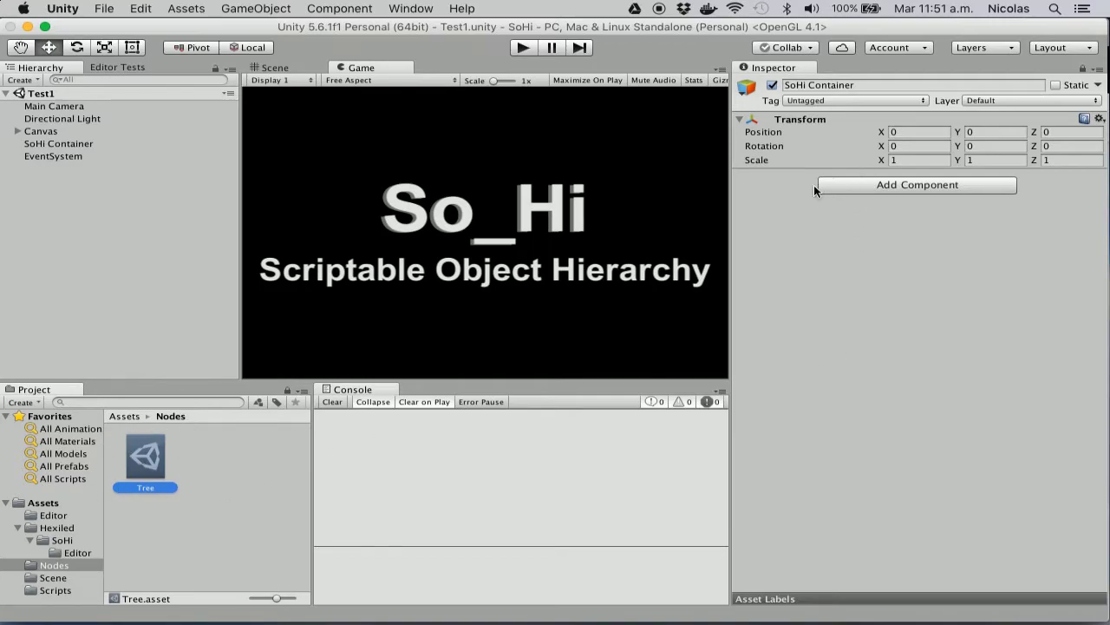
Step: Add the Container script to the SoHi Container object and assign the Tree asset to its Tree field
left_click(85, 144)
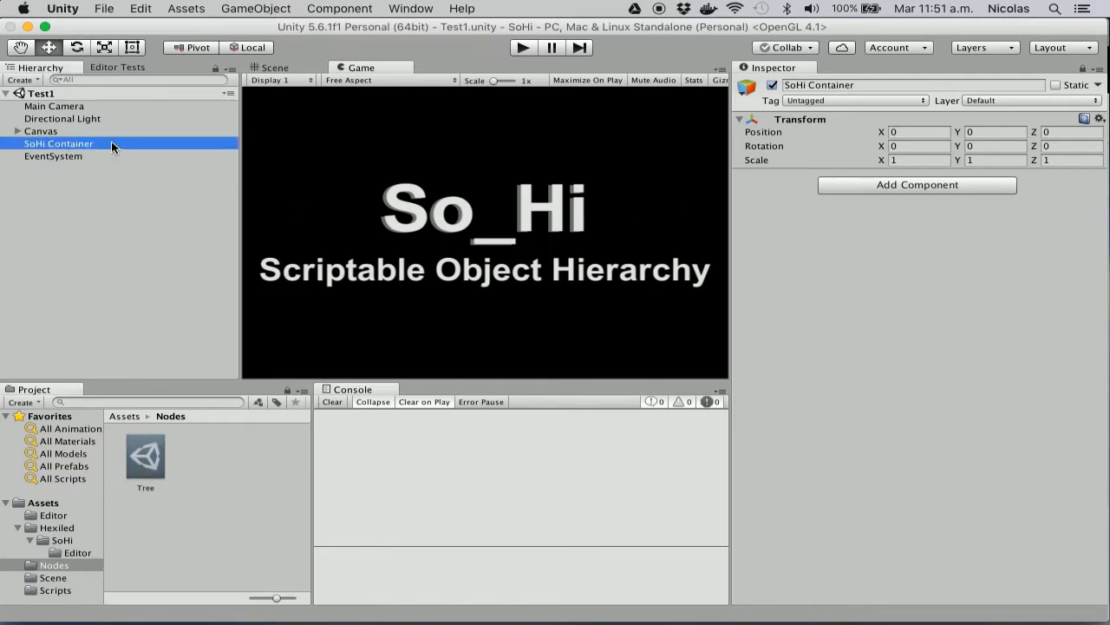
left_click(874, 187)
left_click(859, 246)
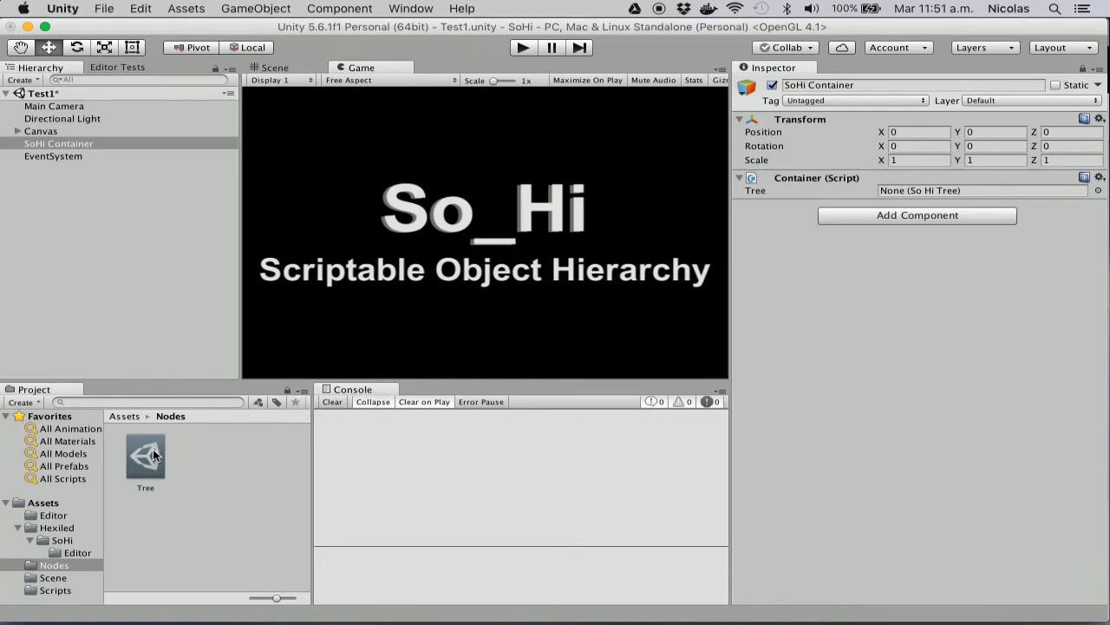
left_click_drag(153, 455, 911, 190)
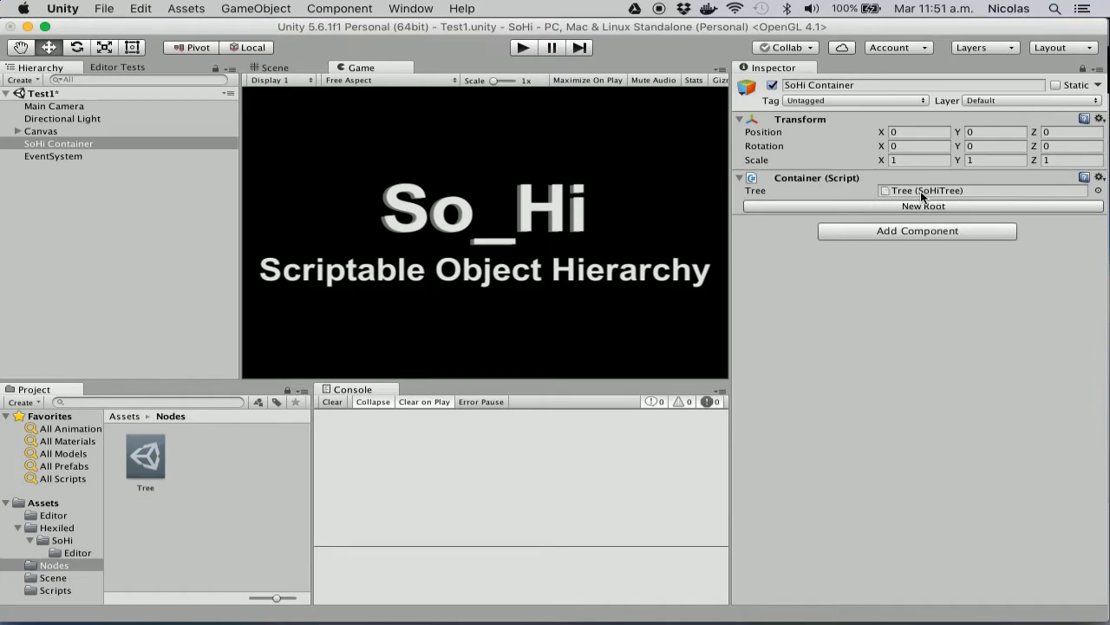
Step: Create a new root for the assigned tree and check the sub-asset stored inside the Tree asset
left_click(888, 208)
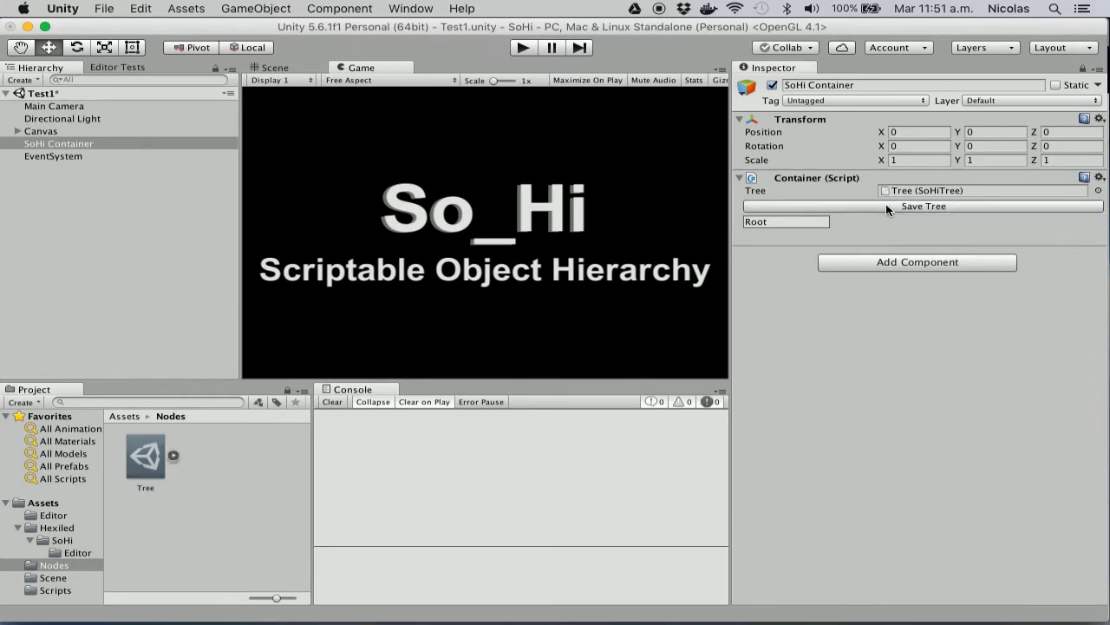
left_click(172, 455)
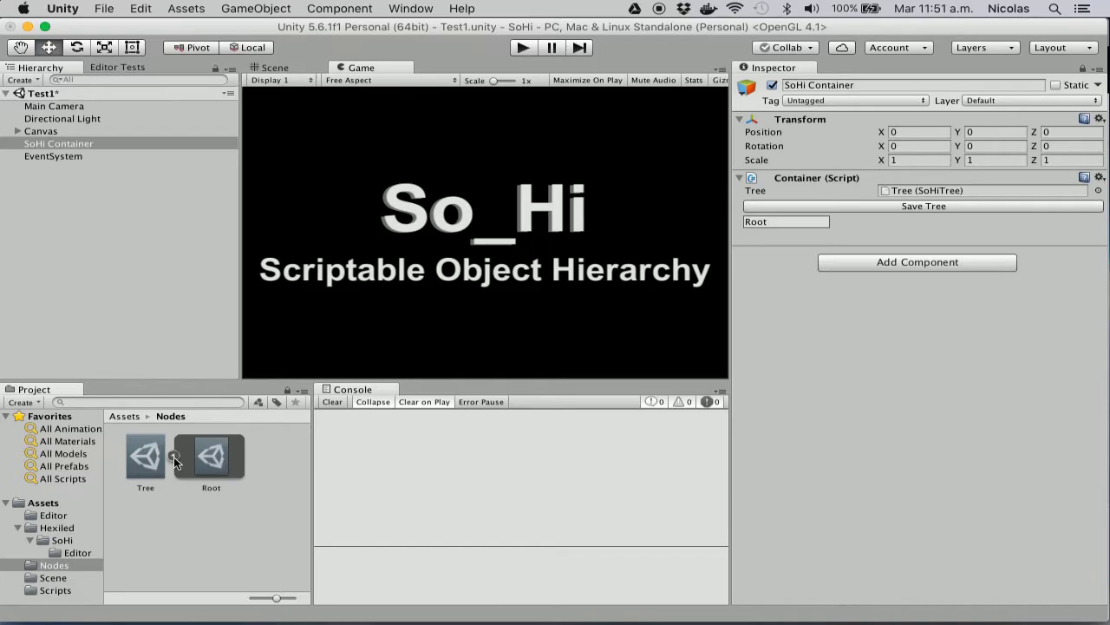
left_click(173, 456)
Step: Create a SoHi Node asset in the Nodes folder, keeping the name Node
right_click(232, 471)
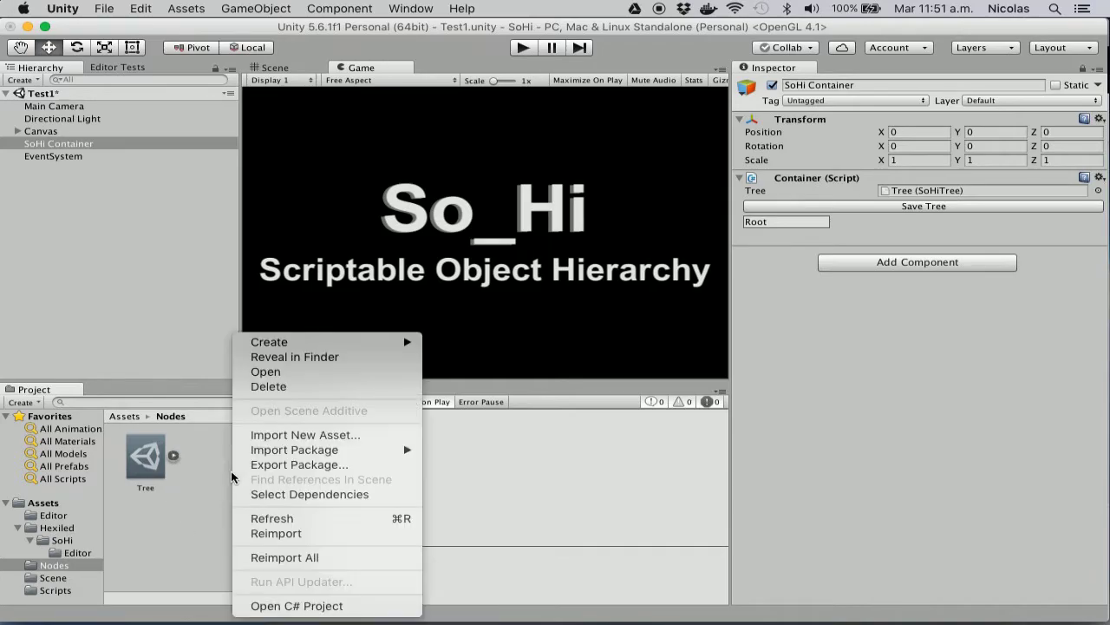
mouse_move(287, 342)
mouse_move(529, 190)
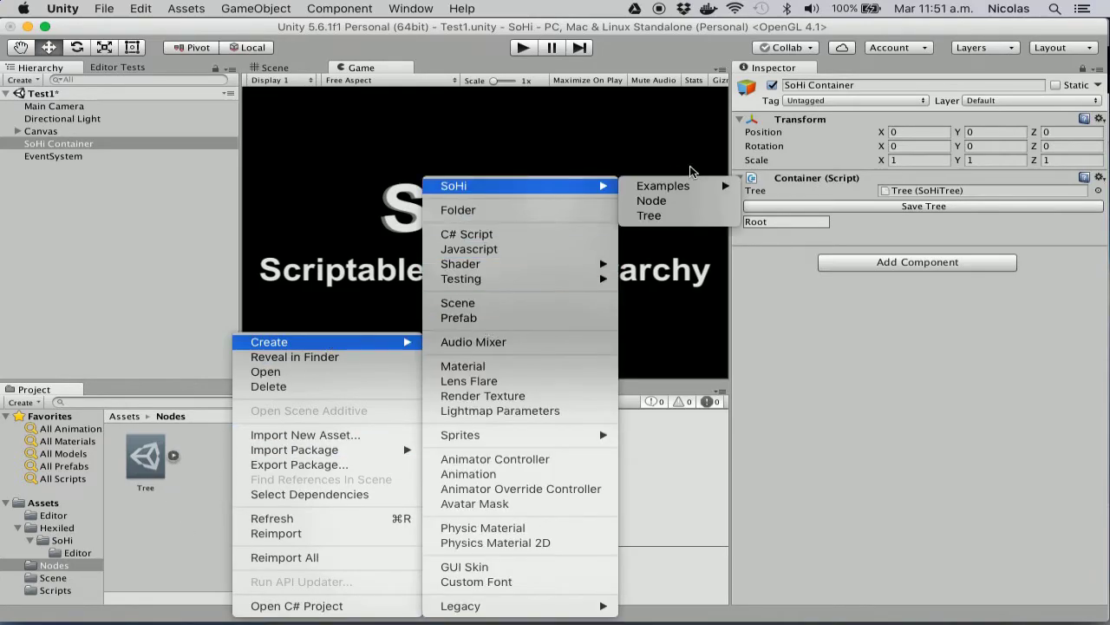
left_click(681, 202)
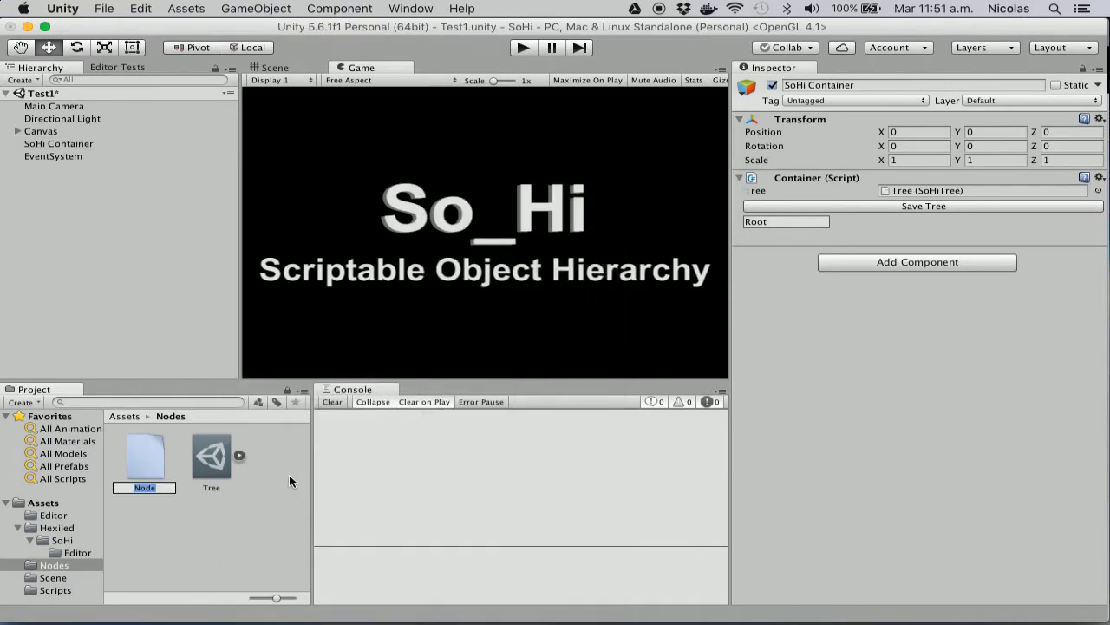
key("Return")
Step: Create a second SoHi Node asset in the Nodes folder, keeping the name Node 1
right_click(234, 519)
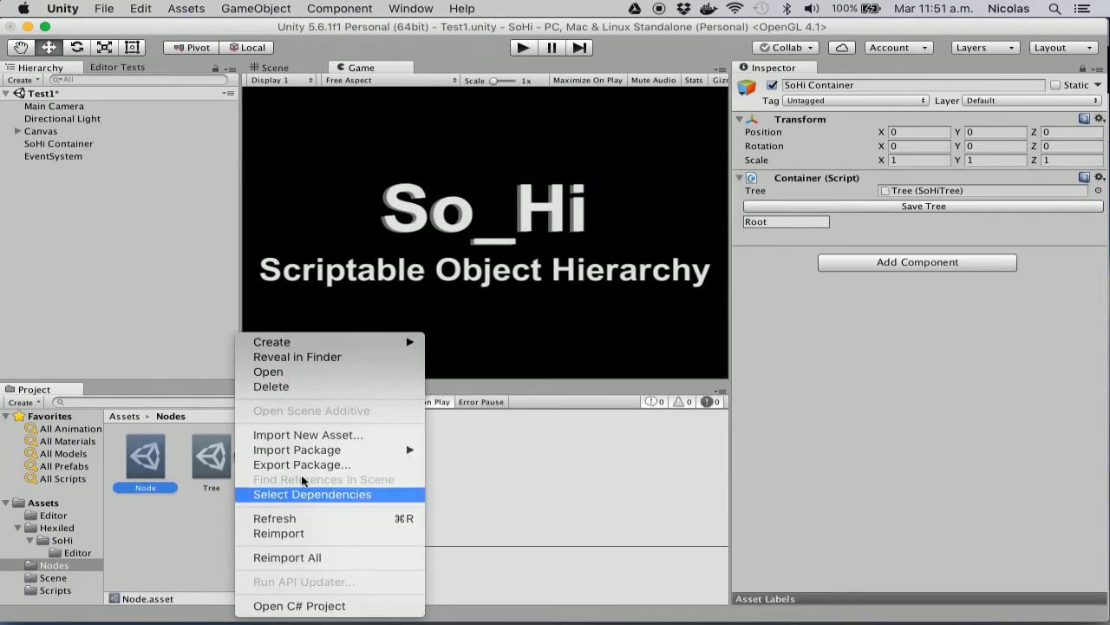
mouse_move(403, 350)
mouse_move(612, 186)
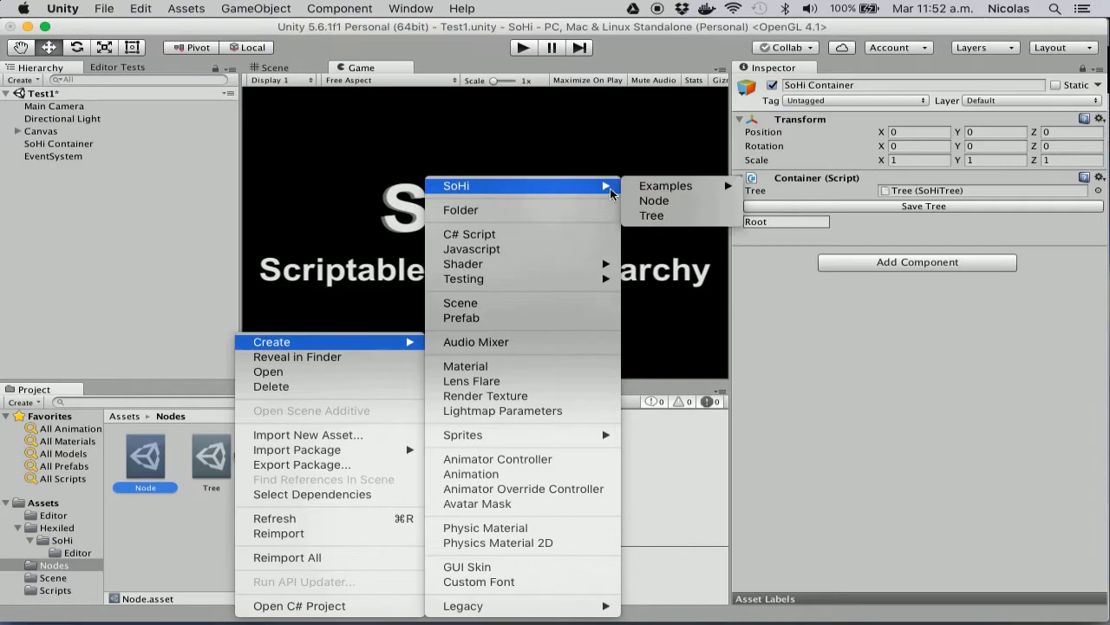
left_click(663, 203)
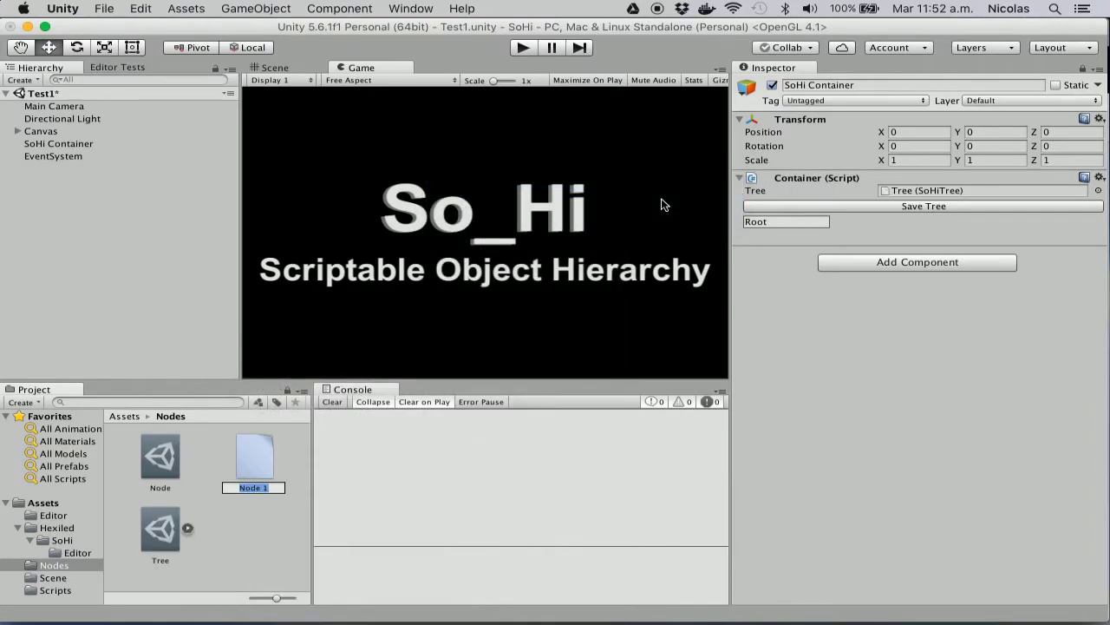
key("Return")
left_click(224, 529)
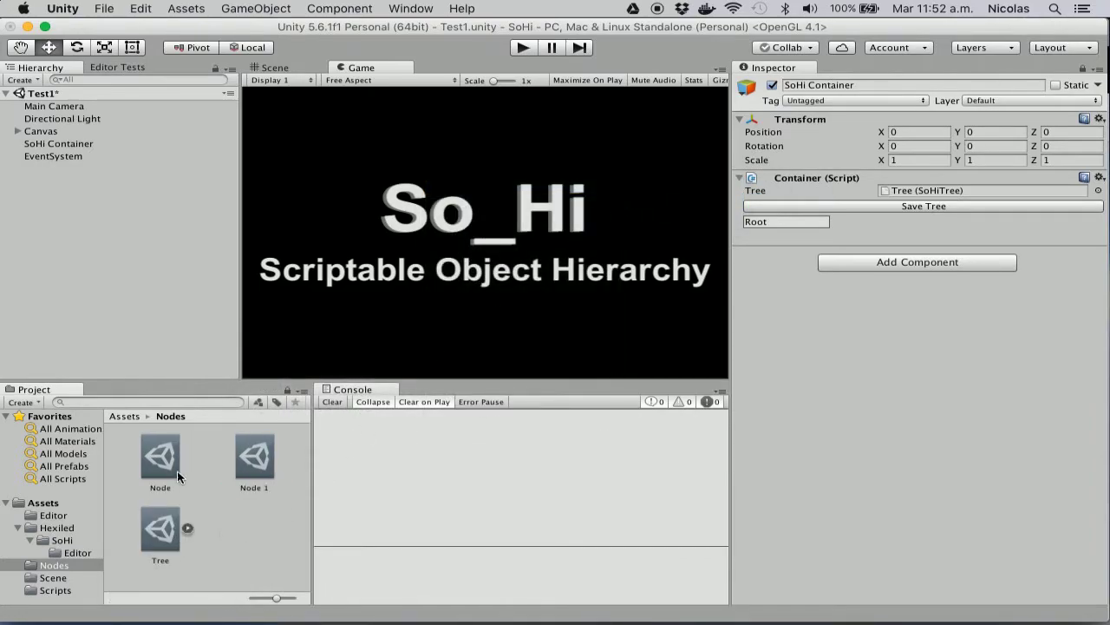
Step: Add the Node and Node 1 assets as children of Root in the container's tree
left_click_drag(177, 470, 785, 225)
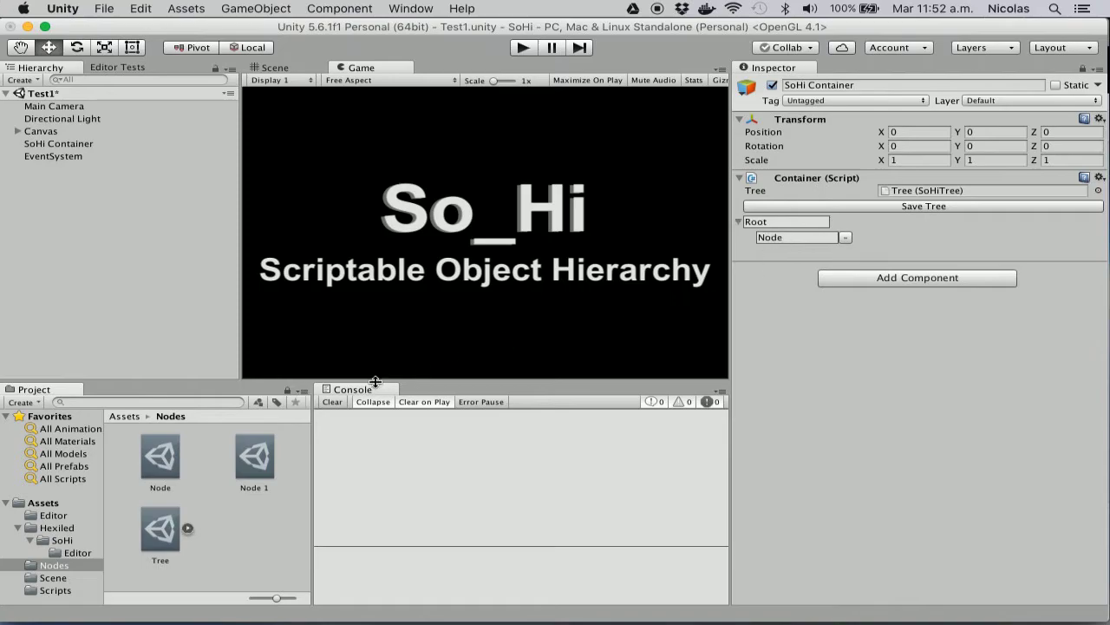
left_click_drag(251, 467, 793, 226)
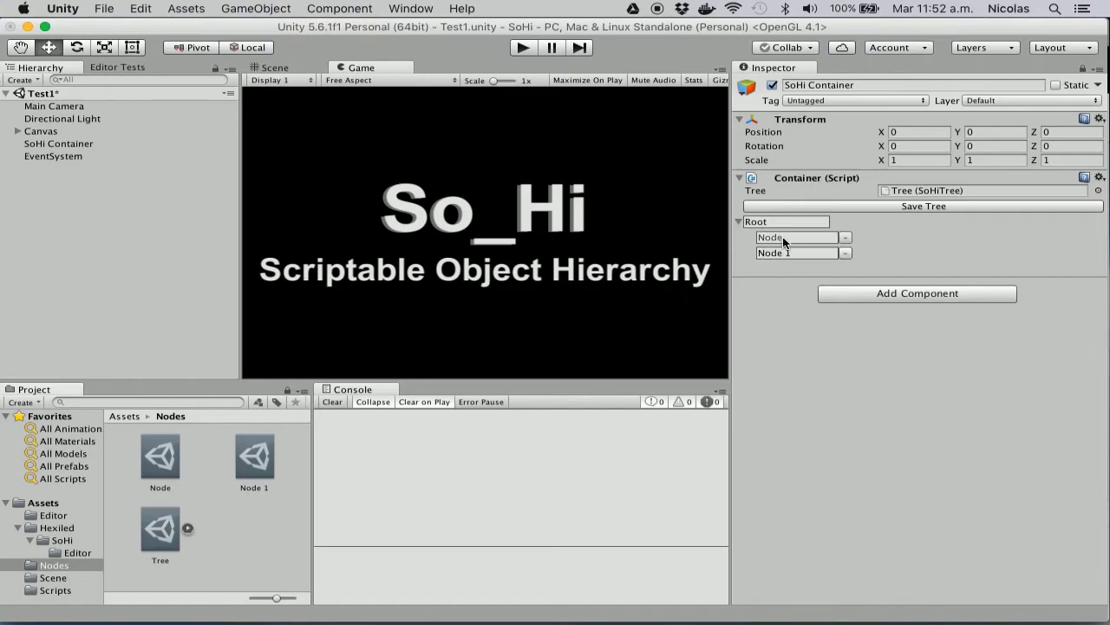
mouse_move(787, 251)
left_mouse_down()
mouse_move(775, 267)
mouse_move(786, 239)
mouse_move(807, 253)
mouse_move(781, 239)
mouse_move(778, 247)
mouse_move(779, 230)
mouse_move(783, 256)
mouse_move(789, 241)
mouse_move(799, 253)
left_mouse_up()
Step: Remove both child nodes from Root and expand the Tree asset's sub-assets in the Nodes folder
left_click(854, 254)
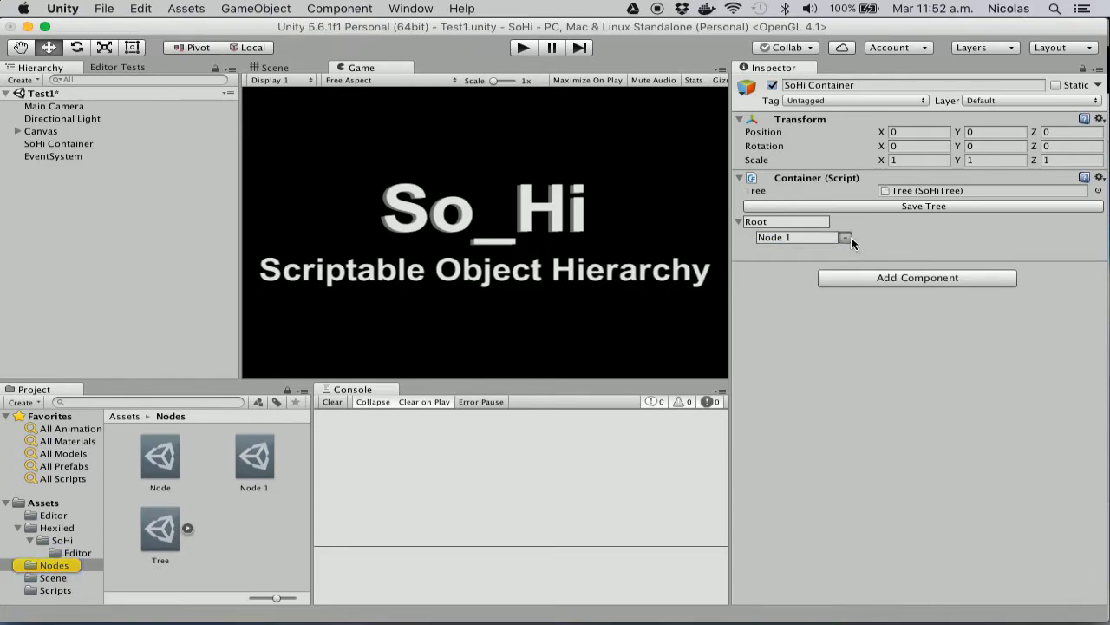
left_click(846, 238)
left_click(187, 529)
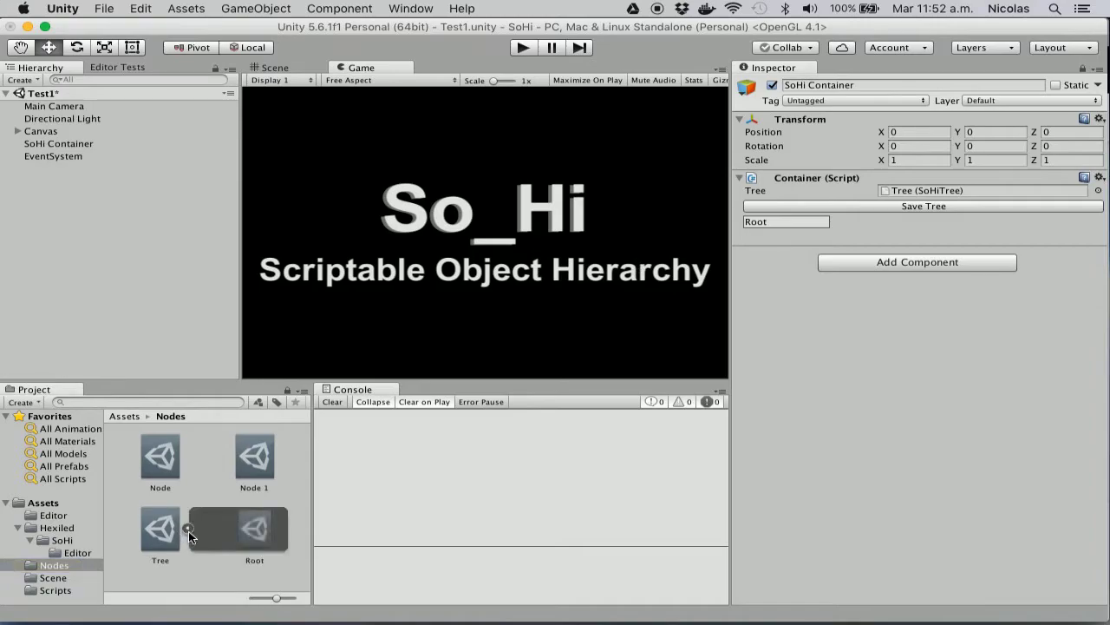
Step: Add Node under Root with Node 1 nested beneath it, and save the tree
left_click_drag(161, 463, 791, 224)
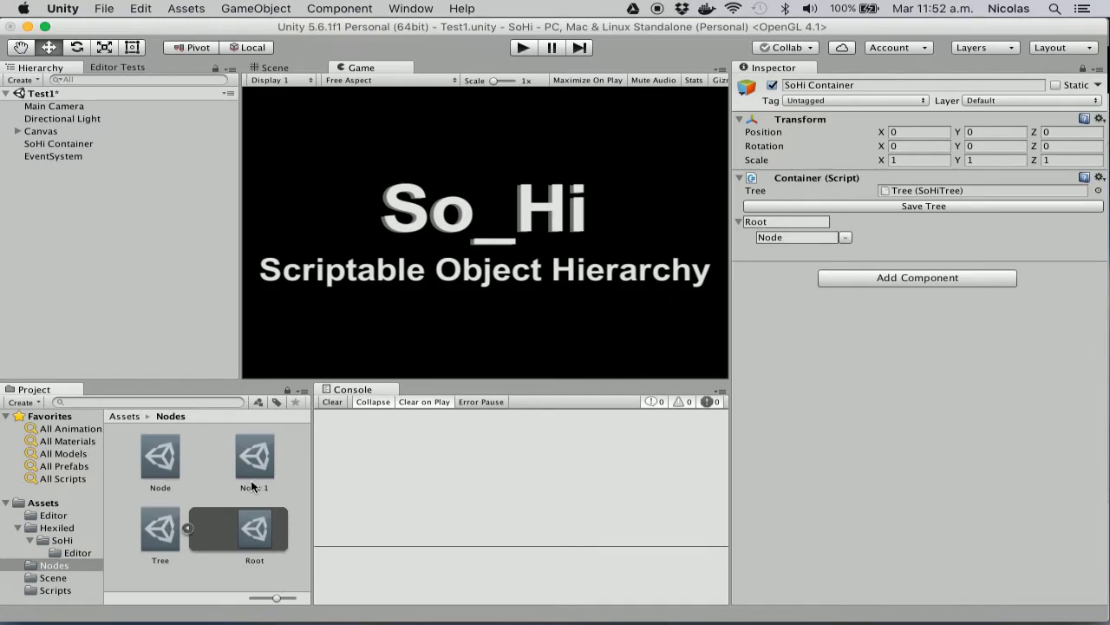
left_click_drag(255, 475, 797, 238)
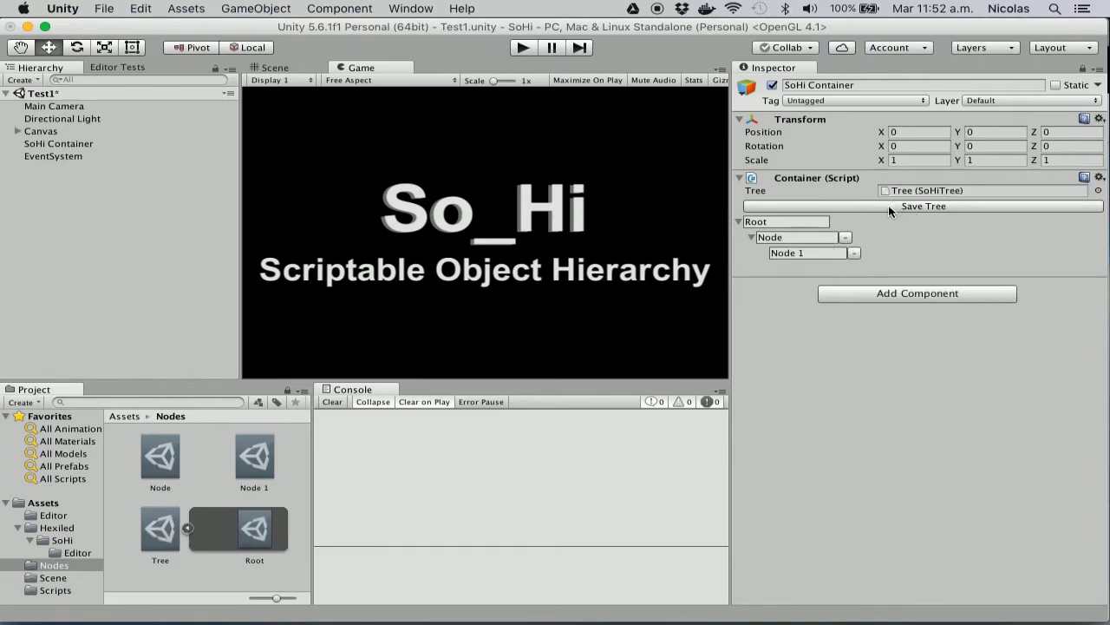
left_click(889, 206)
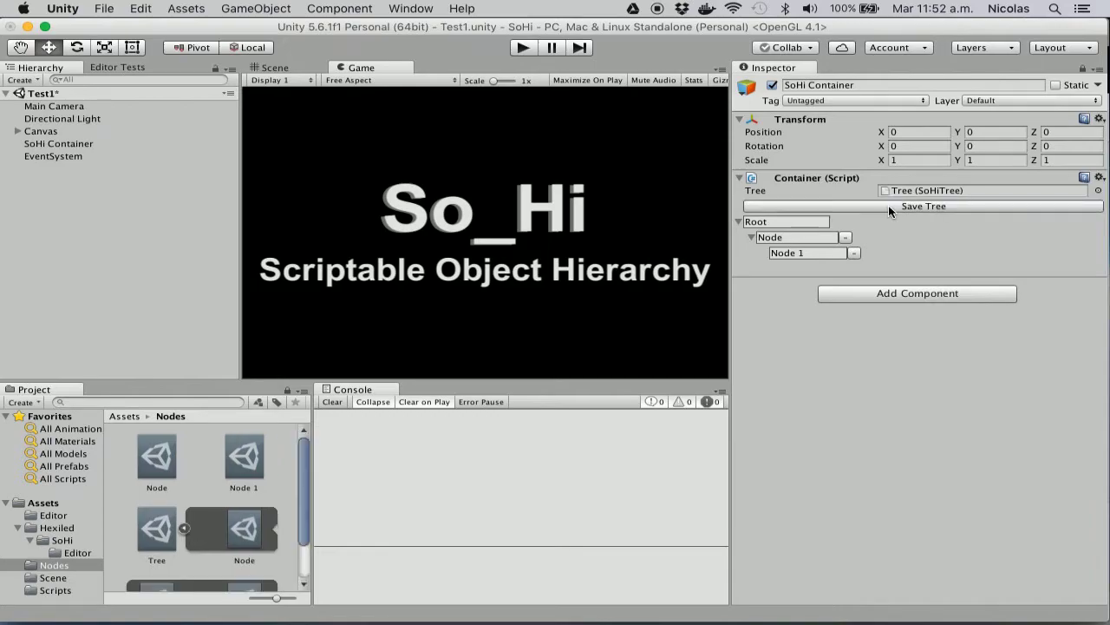
Step: Examine the node sub-assets stored inside the Tree asset in the Nodes folder
scroll(188, 550, "down", 2)
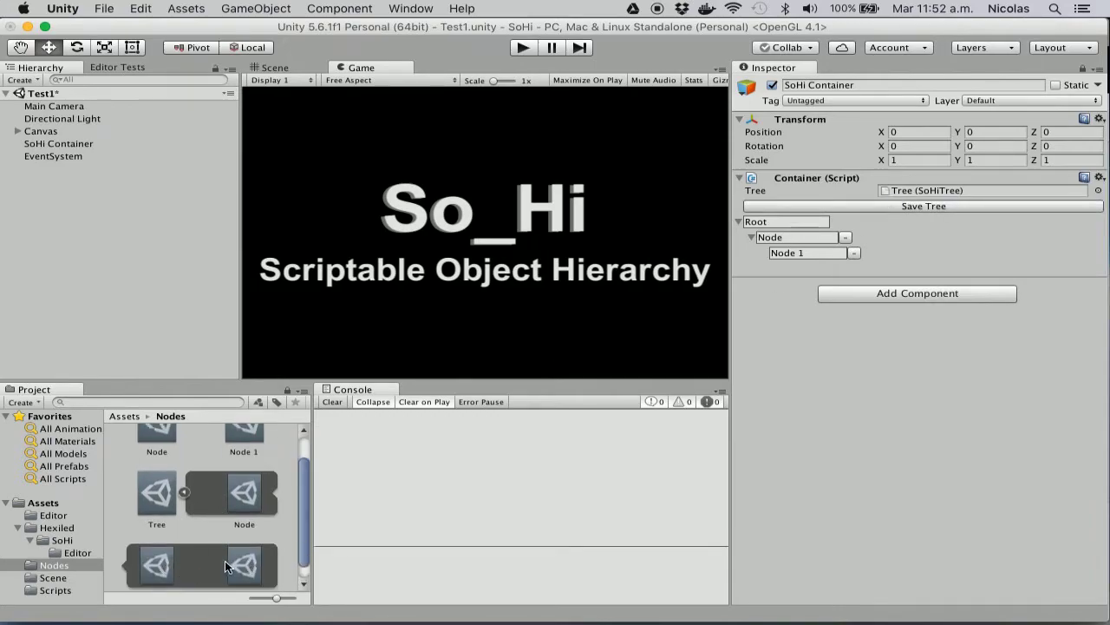
scroll(224, 560, "down", 1)
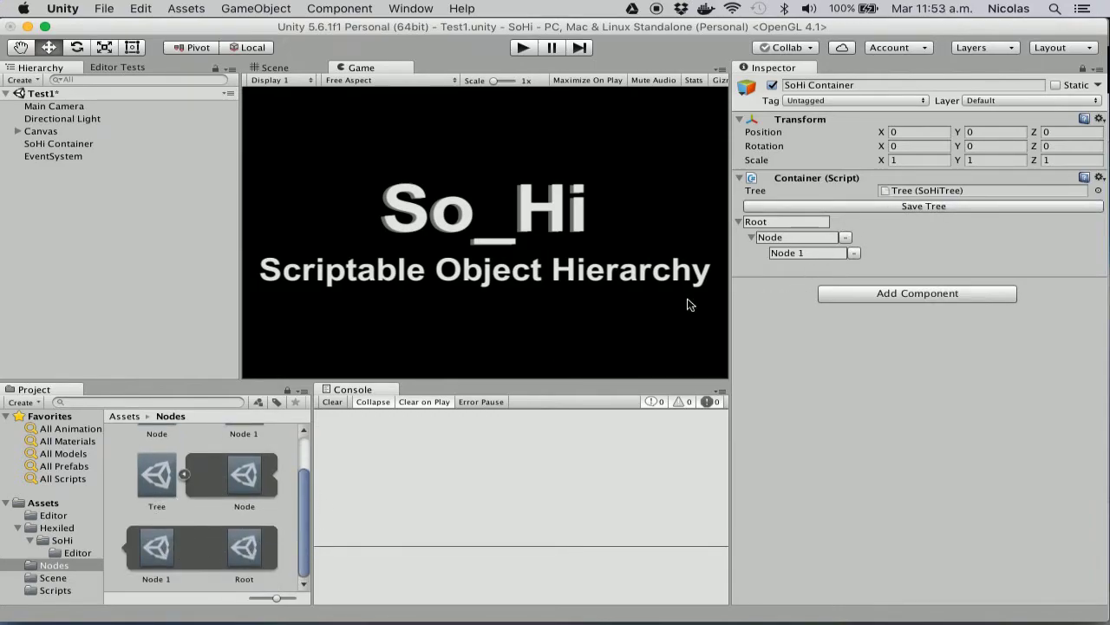
scroll(182, 470, "up", 2)
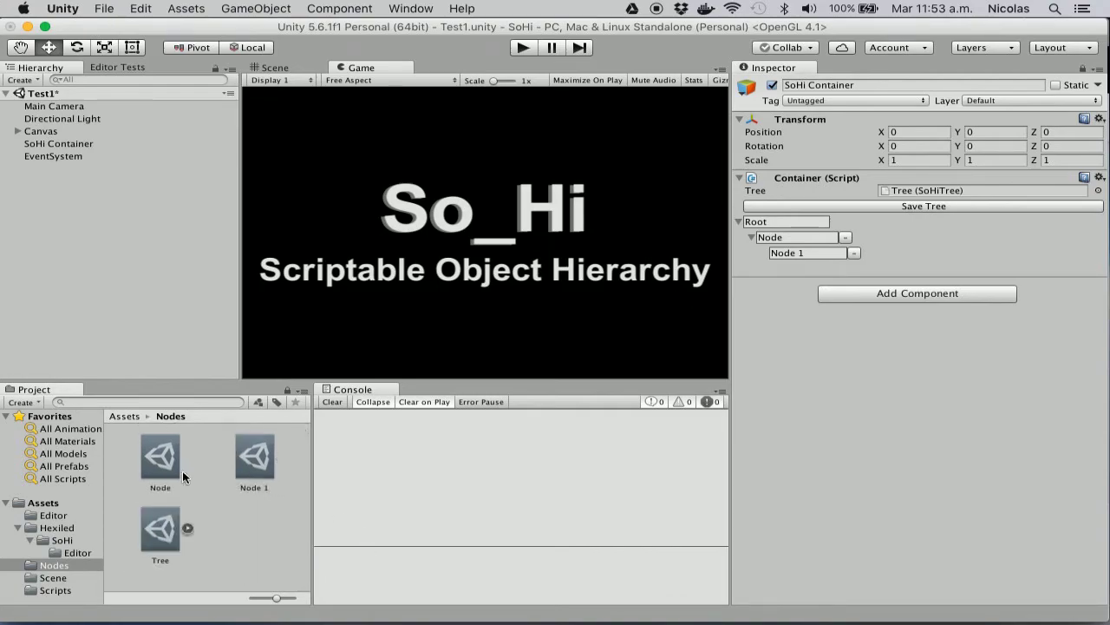
scroll(186, 528, "down", 2)
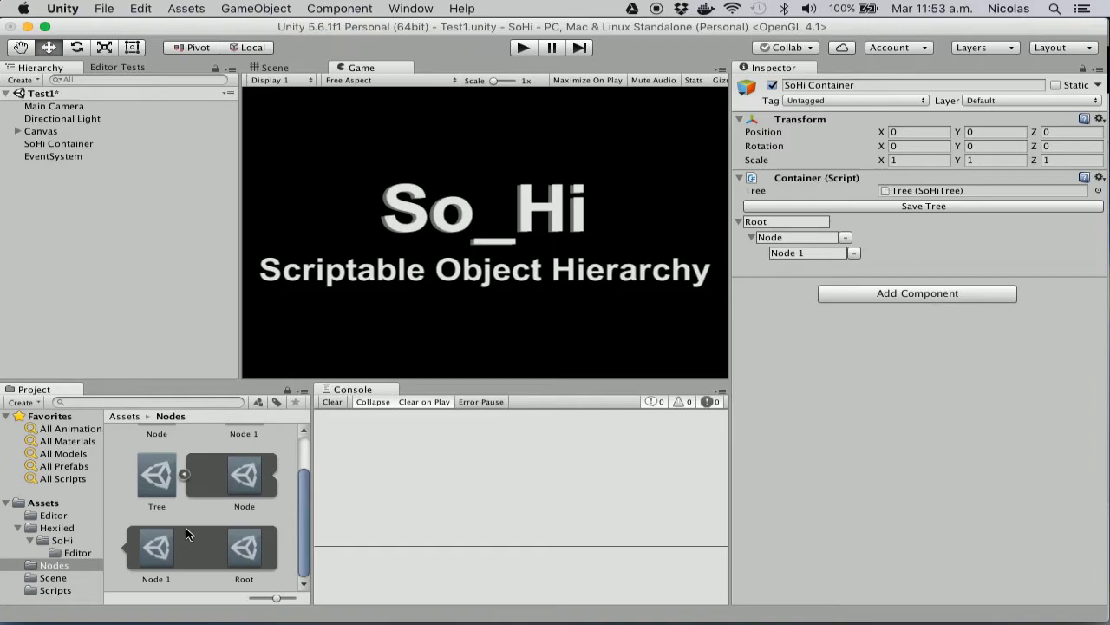
left_click(183, 476)
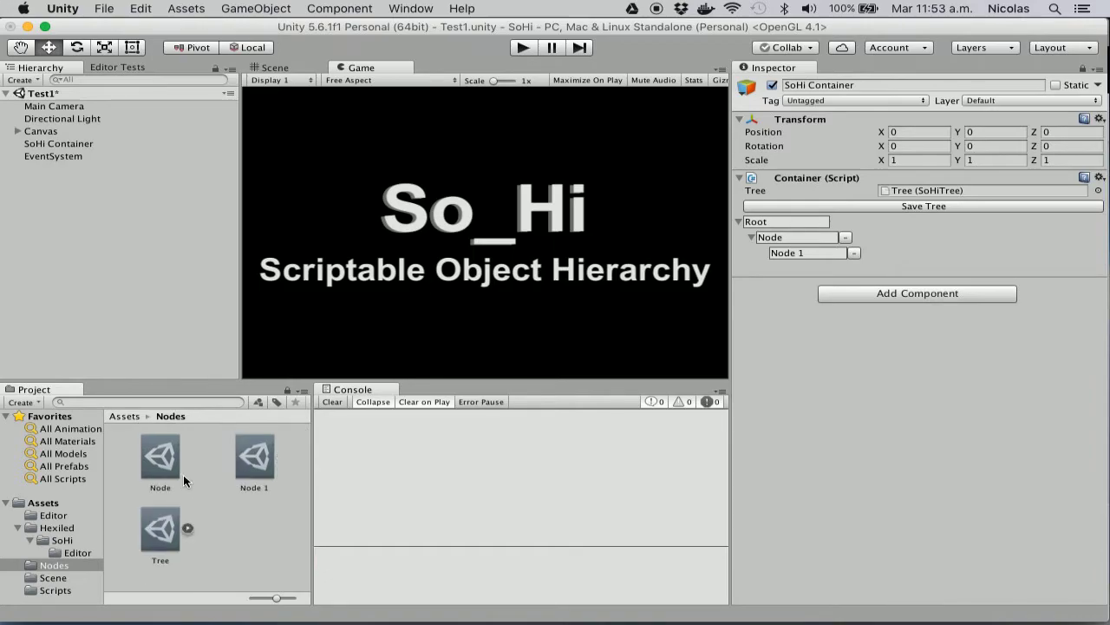
left_click(183, 527)
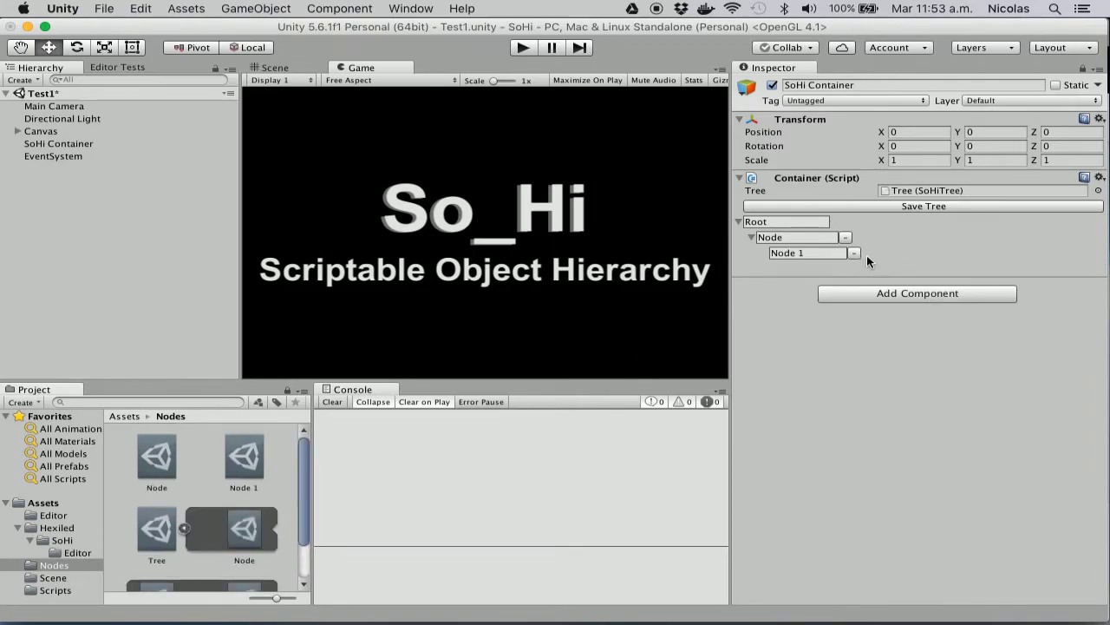
scroll(270, 470, "down", 2)
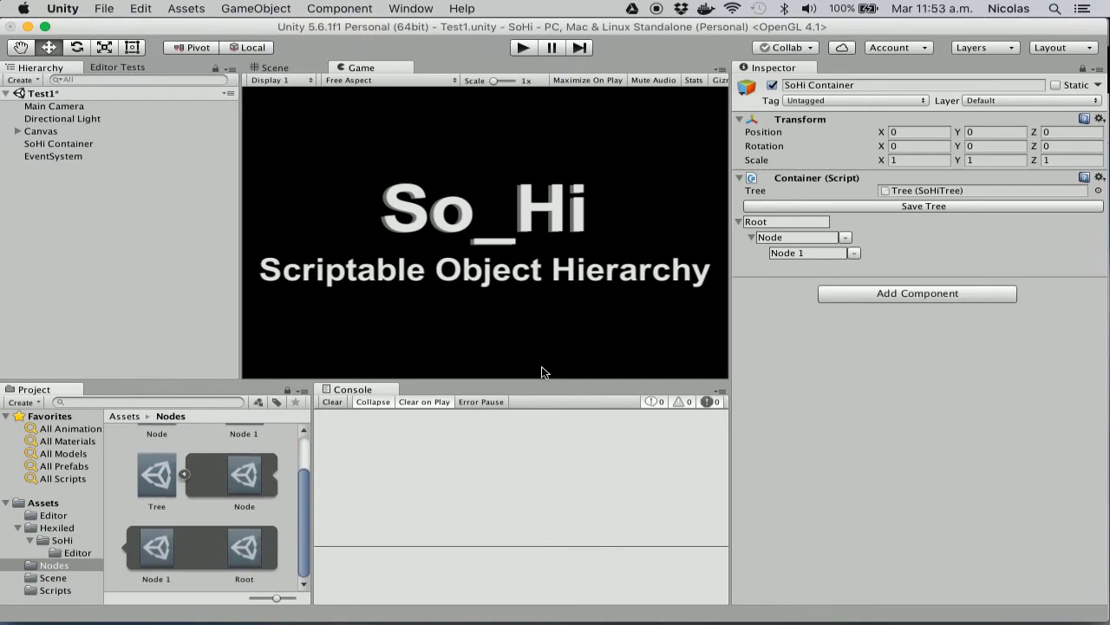
Step: Remove Node 1 and Node from the container's tree, save the tree, and collapse the Tree asset's sub-assets
left_click(855, 251)
left_click(847, 238)
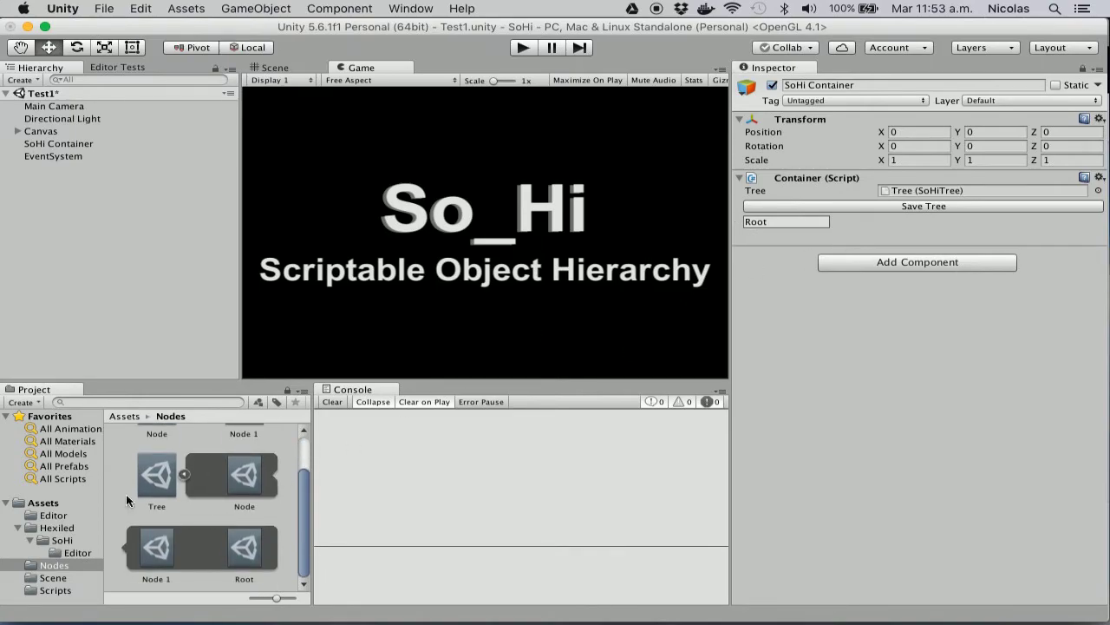
left_click(893, 205)
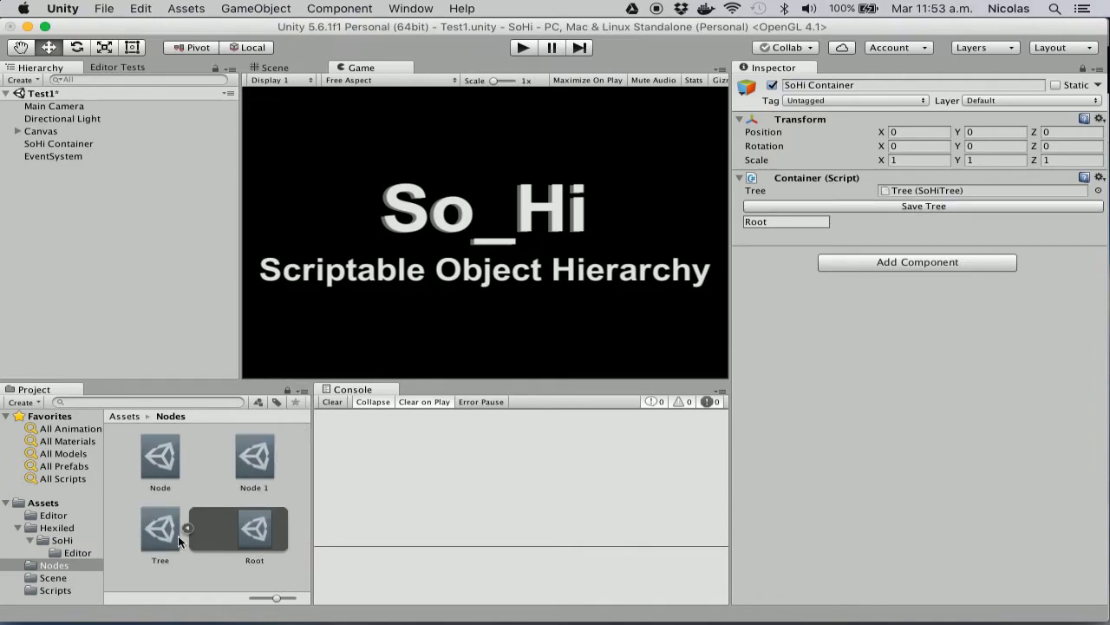
left_click(188, 529)
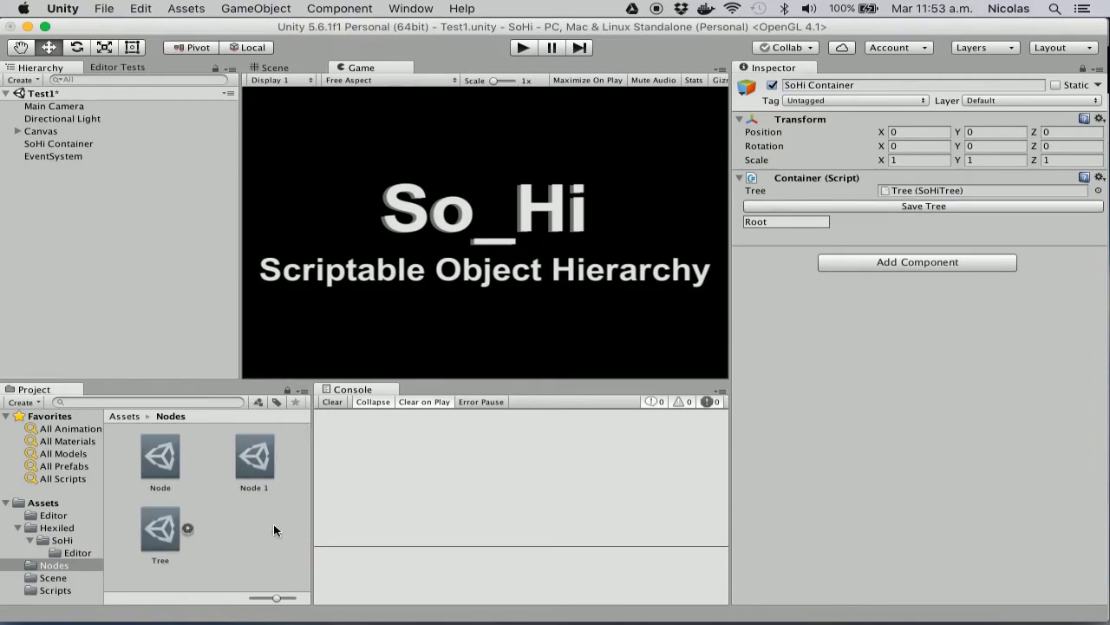
Step: Add Node 1 under Root with another Node 1 nested beneath it, and toggle the parent node's foldout
left_click_drag(249, 470, 781, 236)
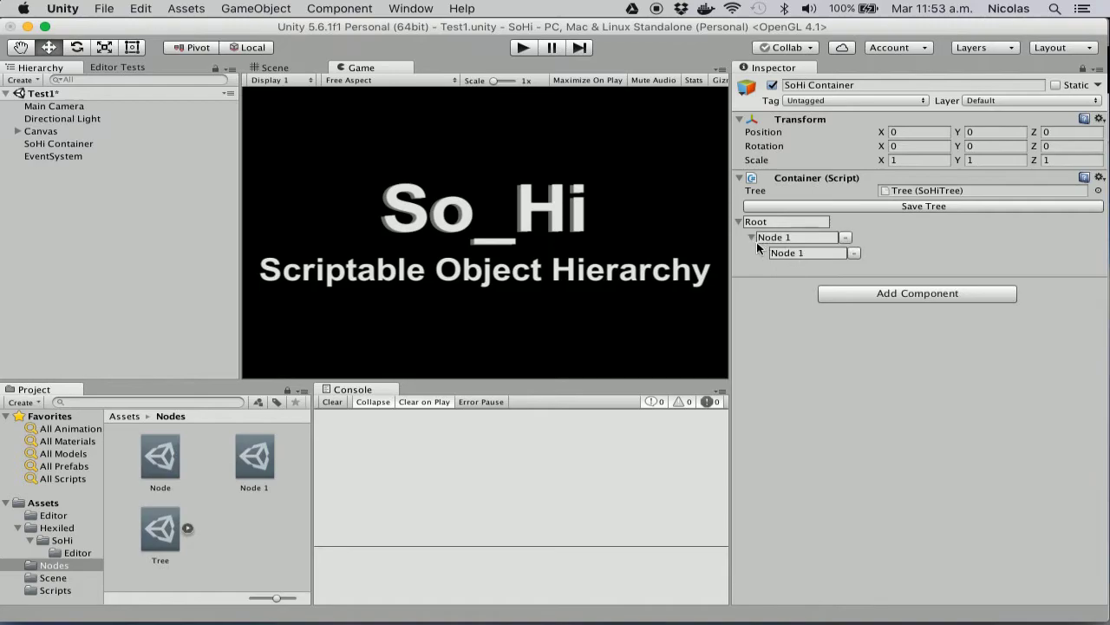
left_click(752, 238)
left_click(753, 237)
left_click(753, 237)
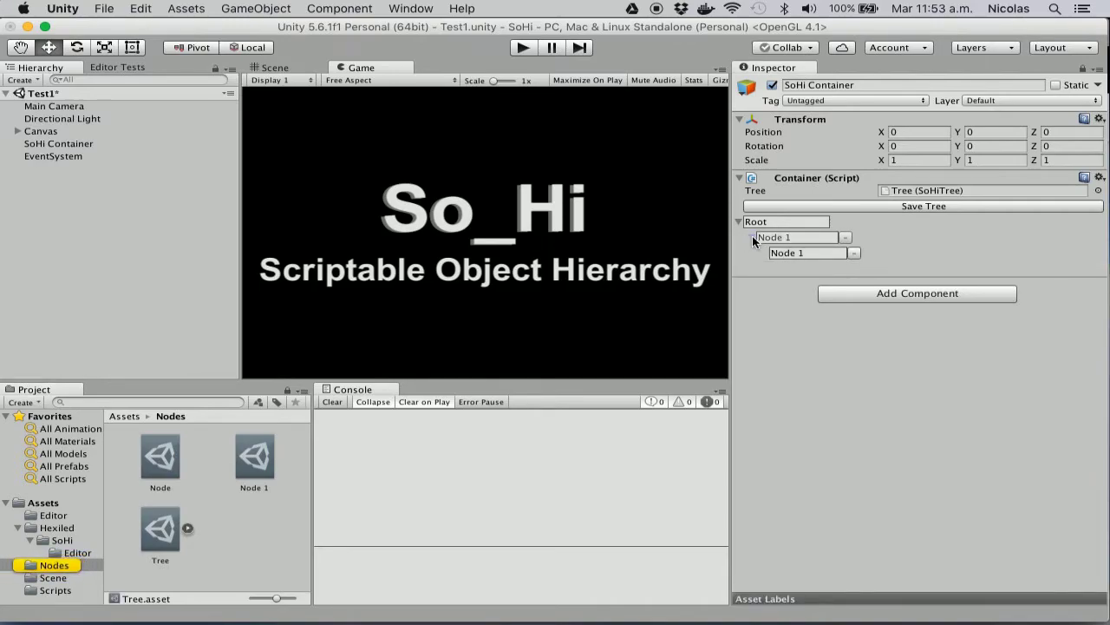
left_click(753, 237)
left_click(753, 237)
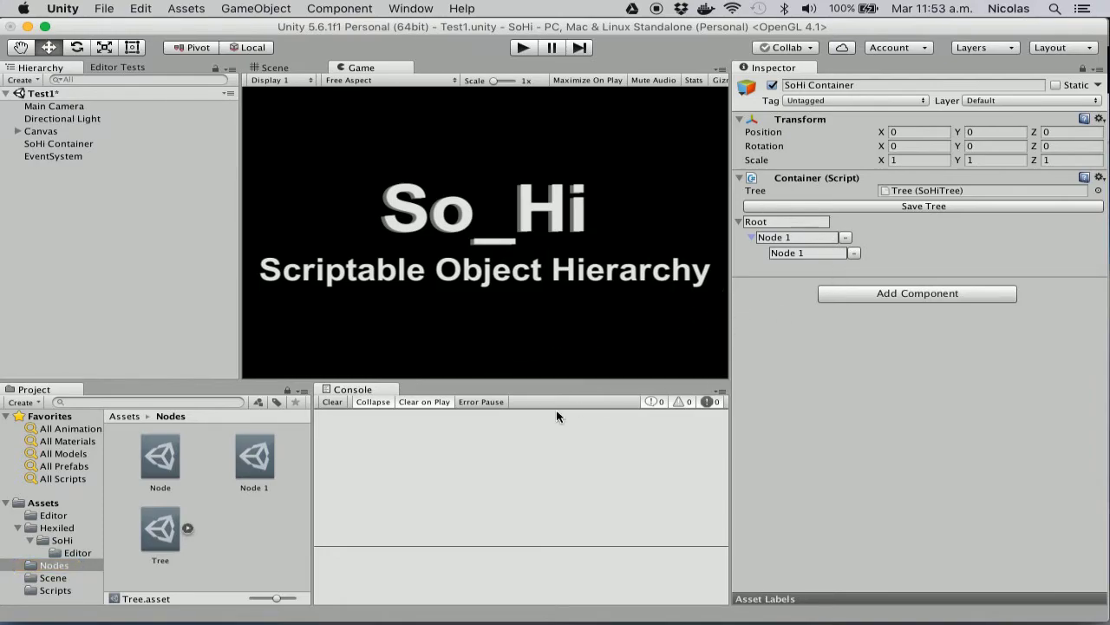
Step: Create a SoHi example myNode asset in the Nodes folder, keeping its default name
right_click(241, 531)
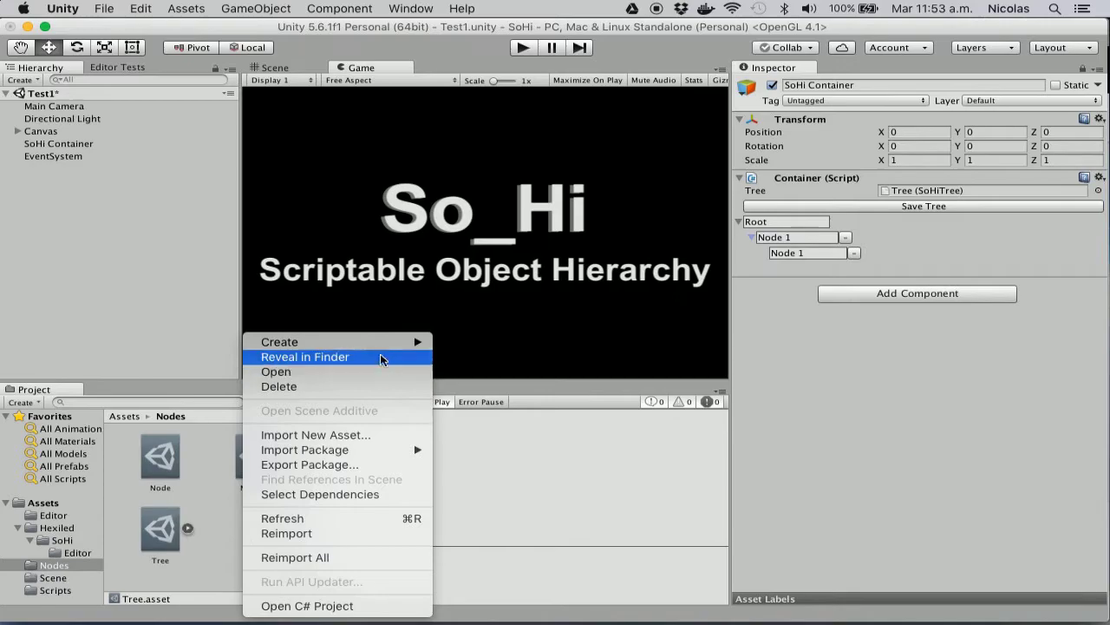
mouse_move(381, 347)
mouse_move(576, 186)
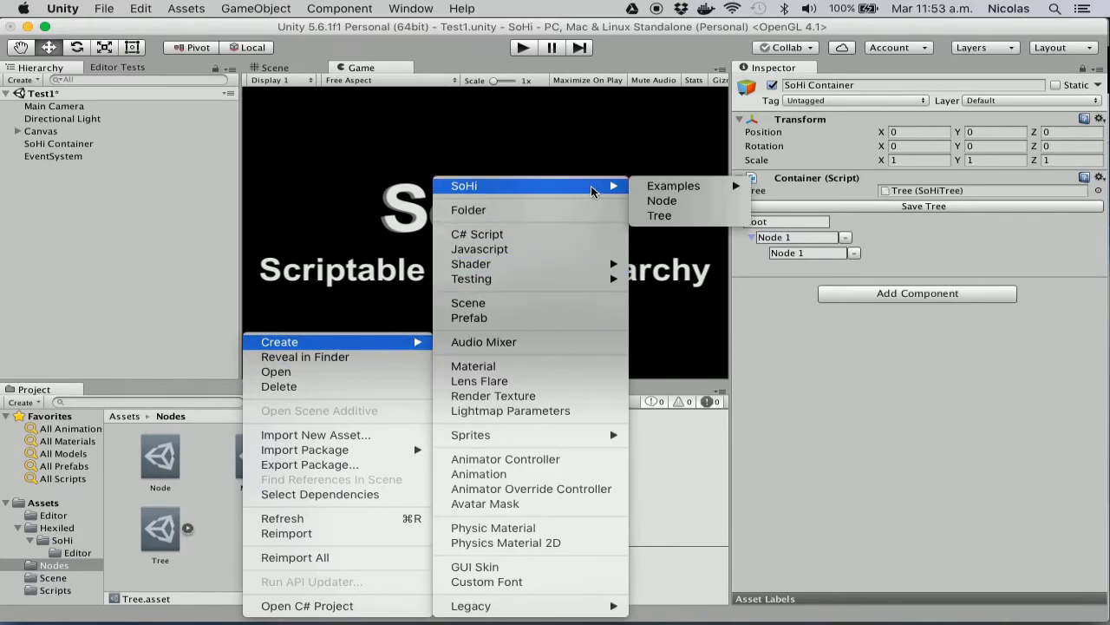
mouse_move(665, 185)
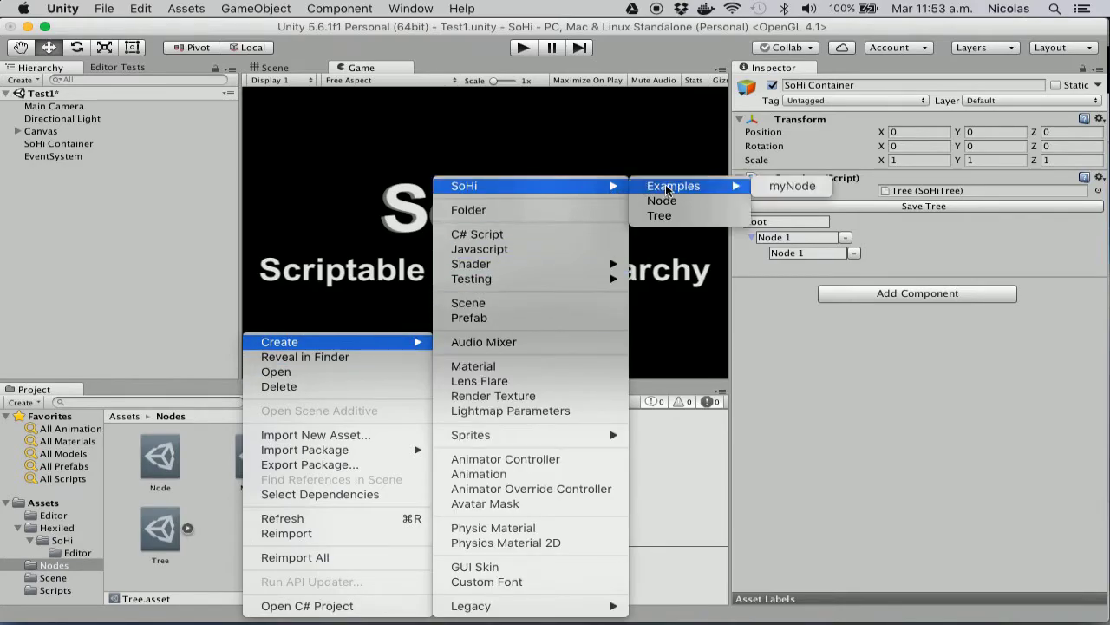
left_click(795, 186)
key("Return")
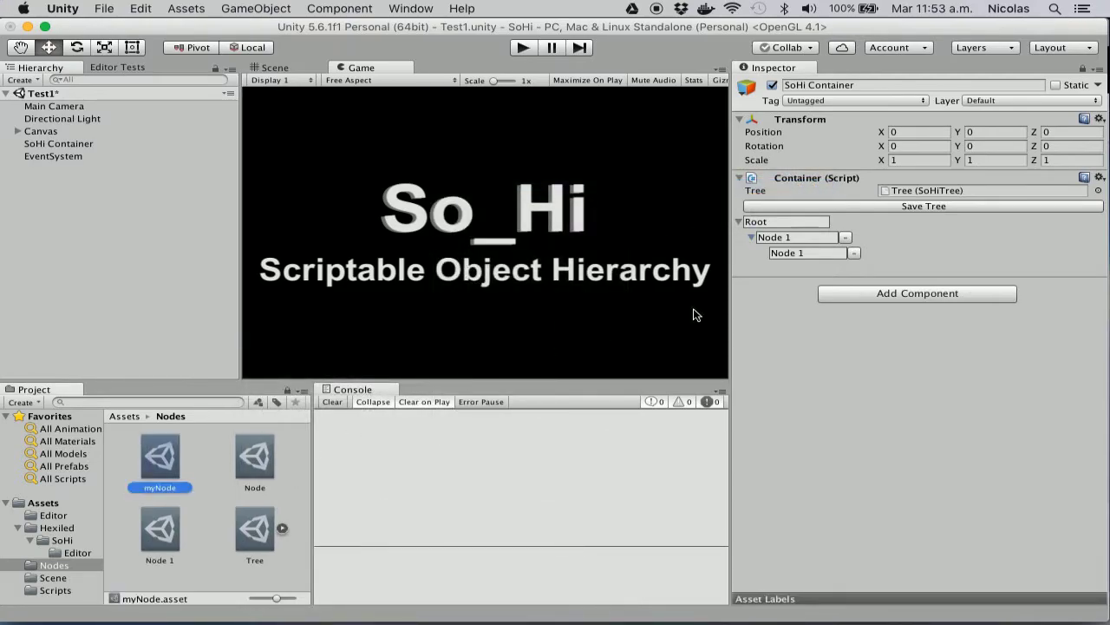
Step: Remove both Node 1 entries from the container's tree and add the myNode asset under Root
left_click(854, 252)
left_click(847, 236)
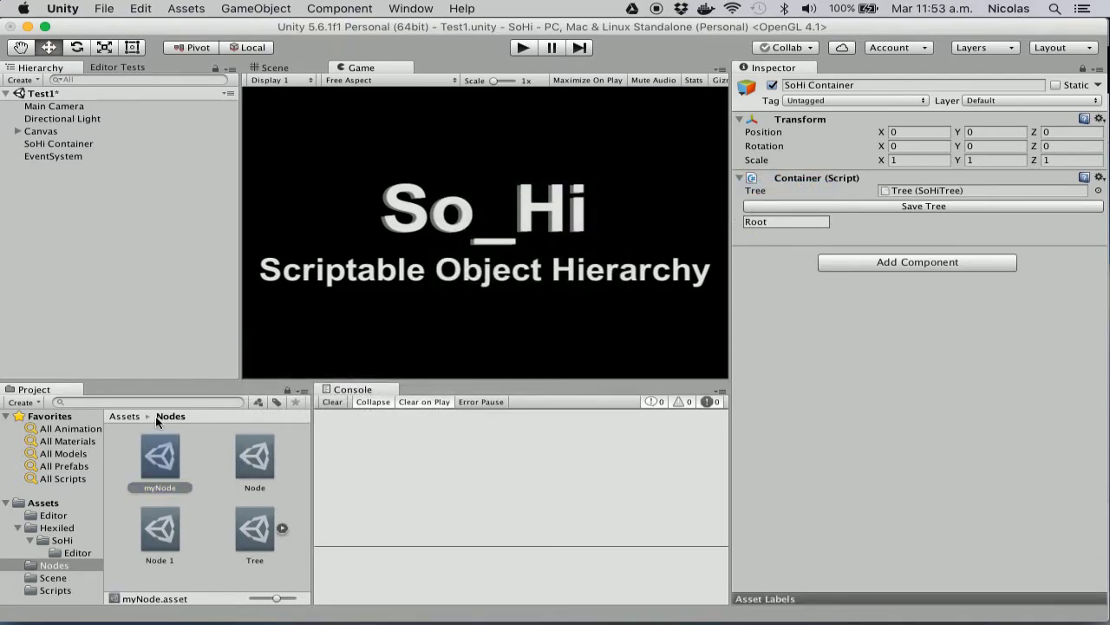
left_click_drag(162, 451, 797, 216)
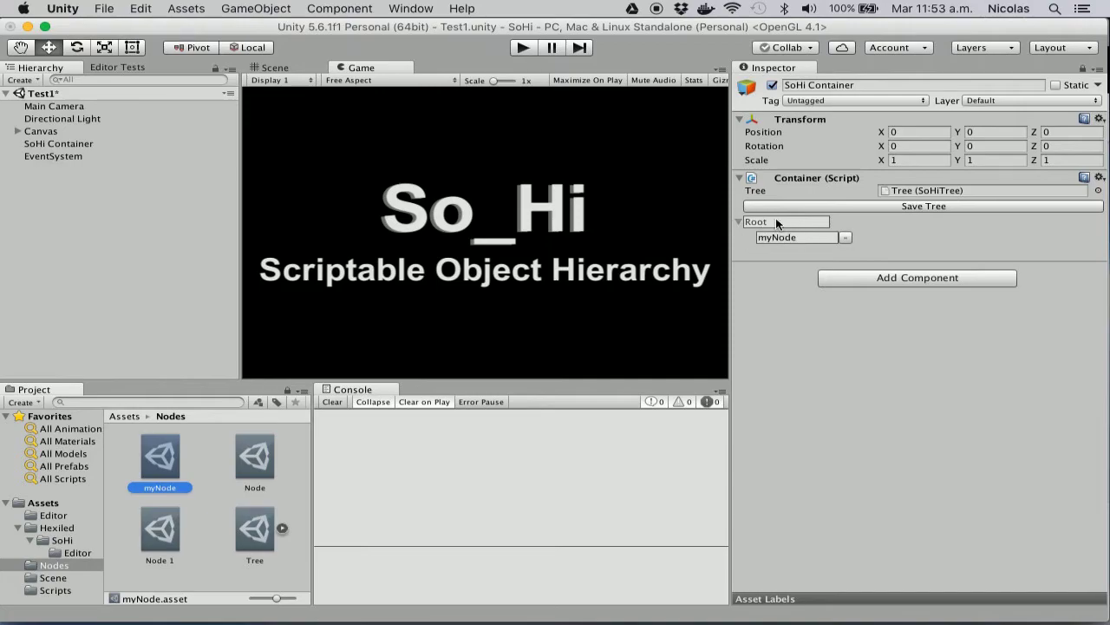
Step: Select myNode in the container's tree and dock a second Inspector below the locked one
left_click(776, 236)
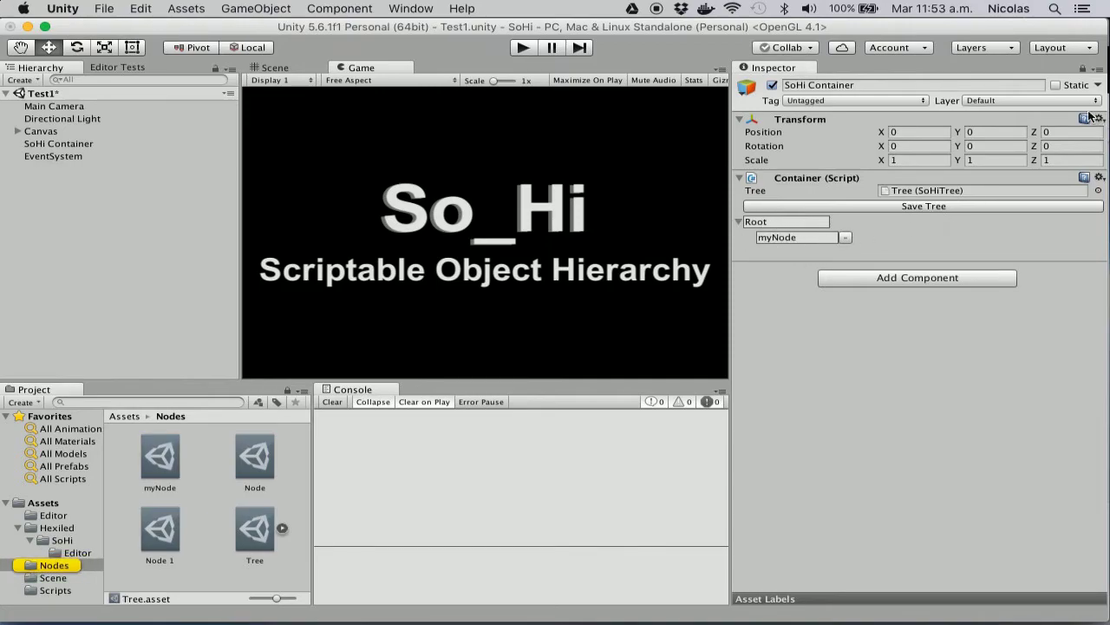
left_click(1100, 70)
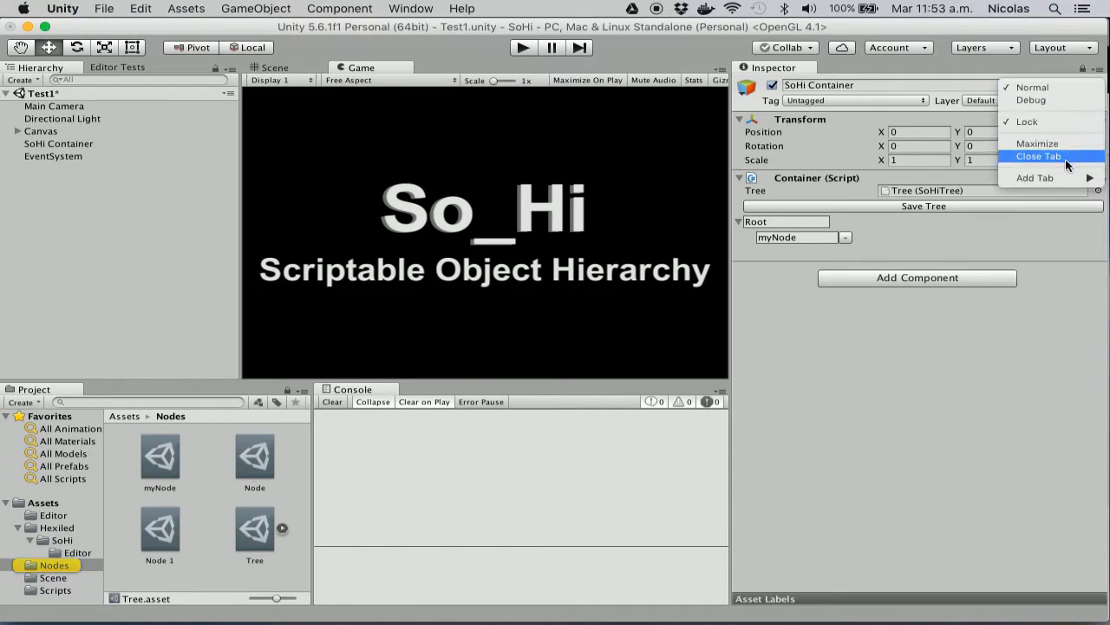
mouse_move(1065, 176)
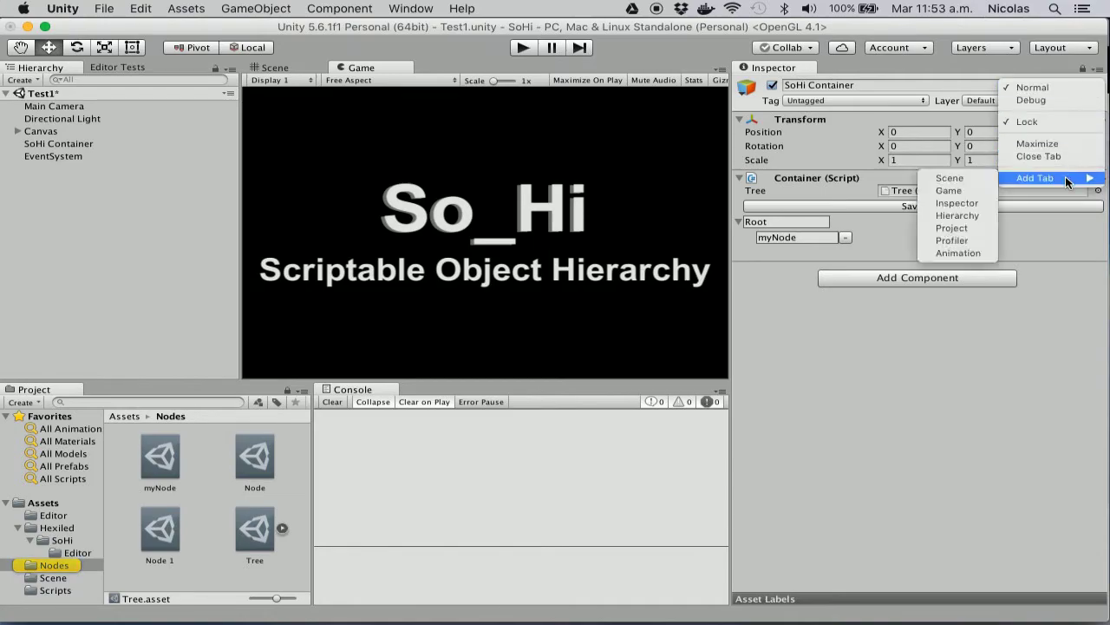
left_click(963, 203)
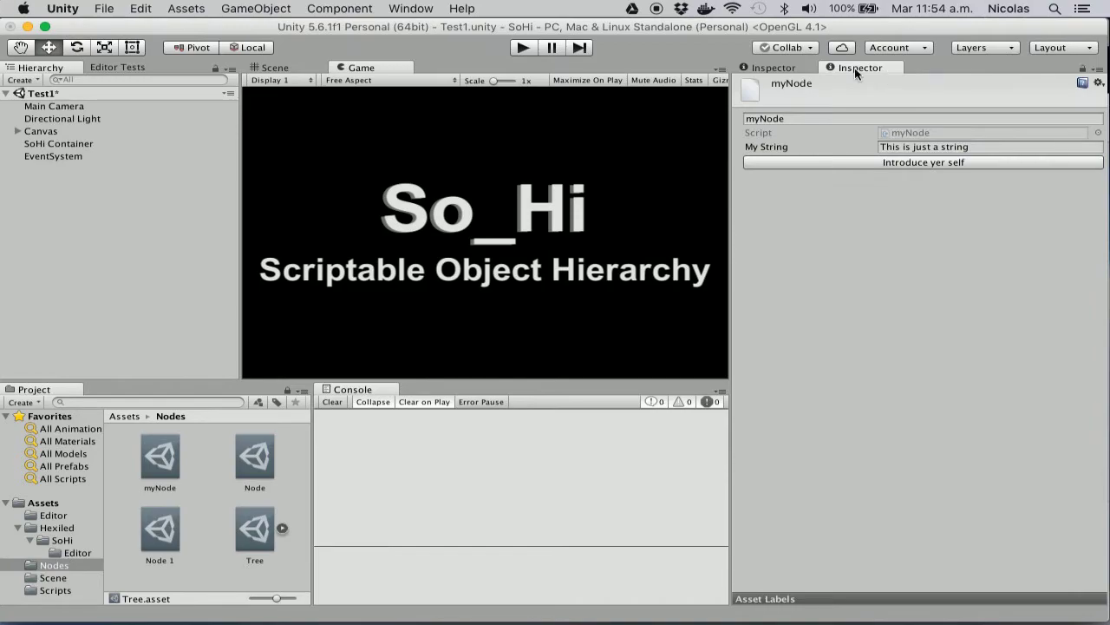
left_click_drag(855, 67, 866, 549)
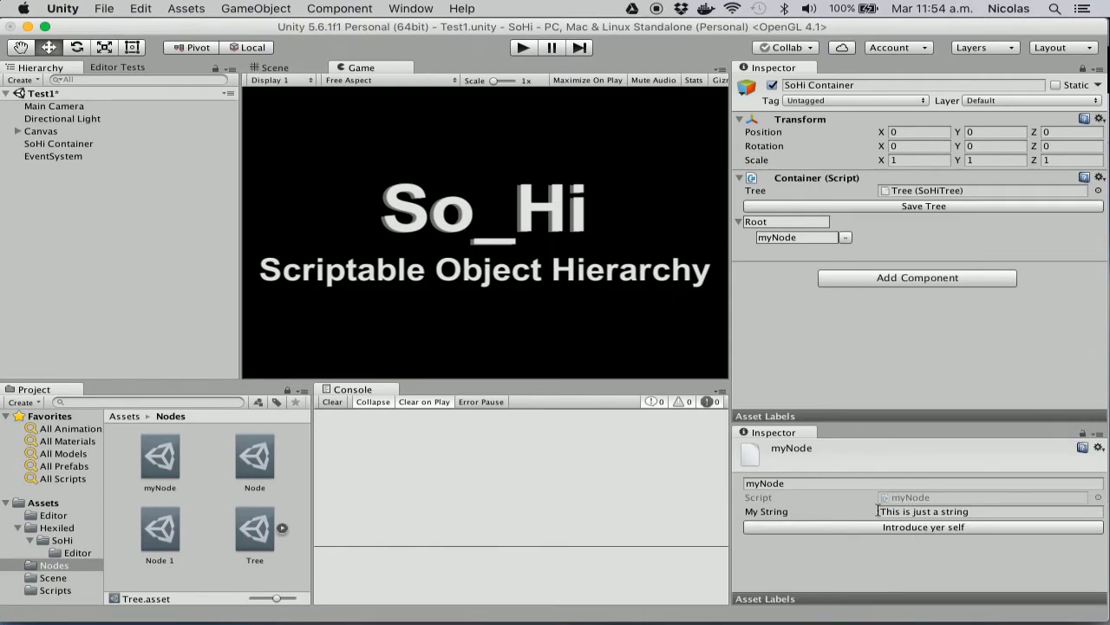
Step: Compare the properties of Root and myNode by selecting them alternately in the container's tree
left_click(798, 223)
left_click(792, 238)
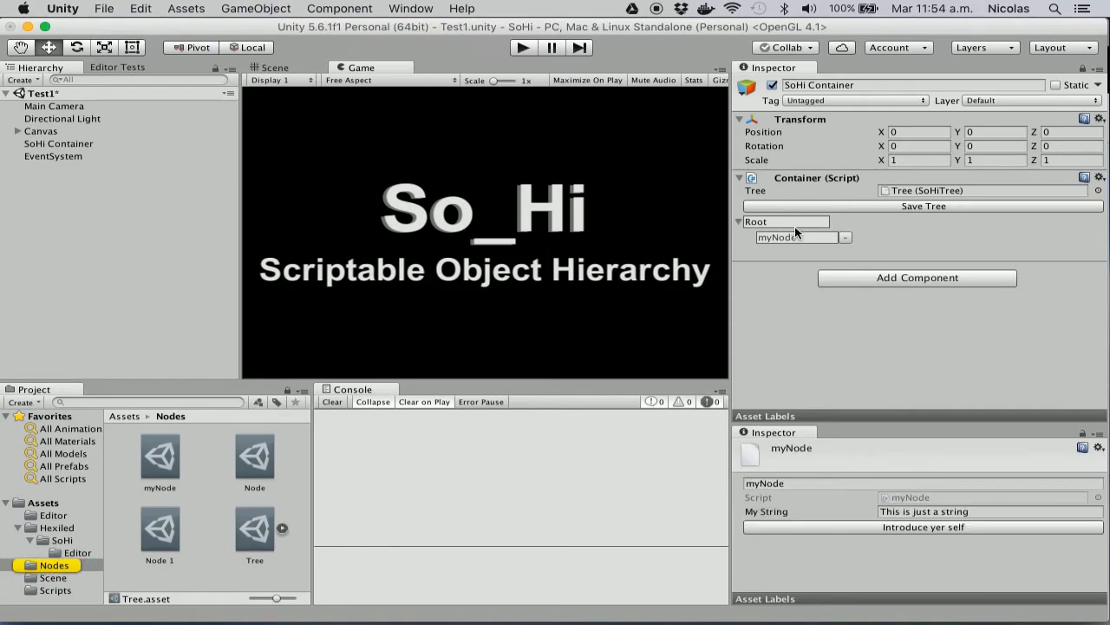
left_click(789, 223)
left_click(786, 237)
left_click(773, 222)
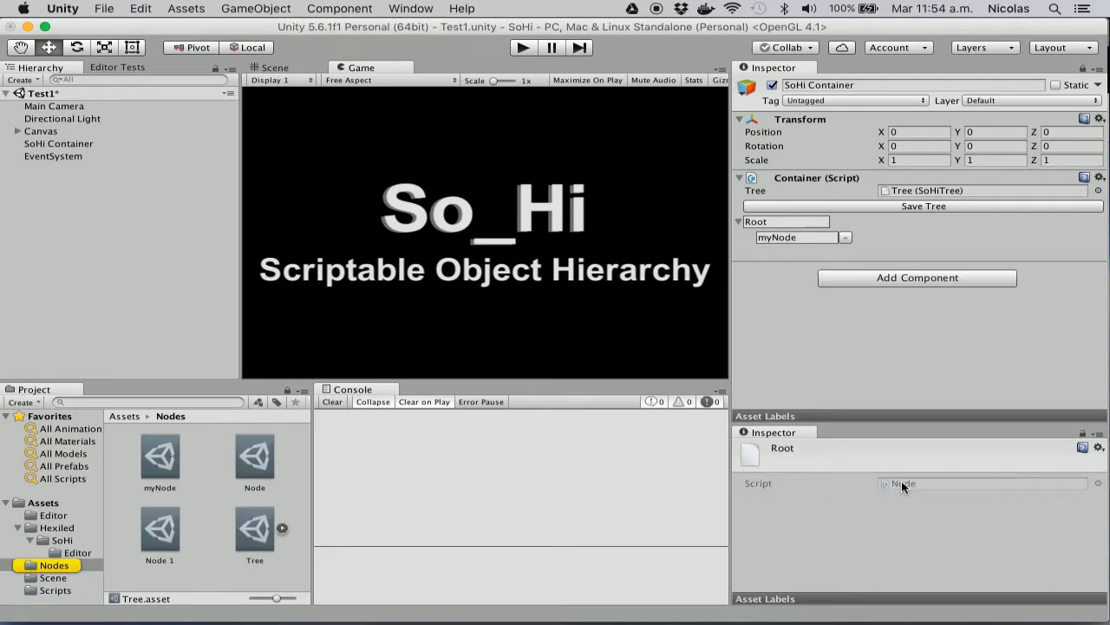
Step: Select myNode in the container's tree and run its "Introduce yer self" action
left_click(778, 237)
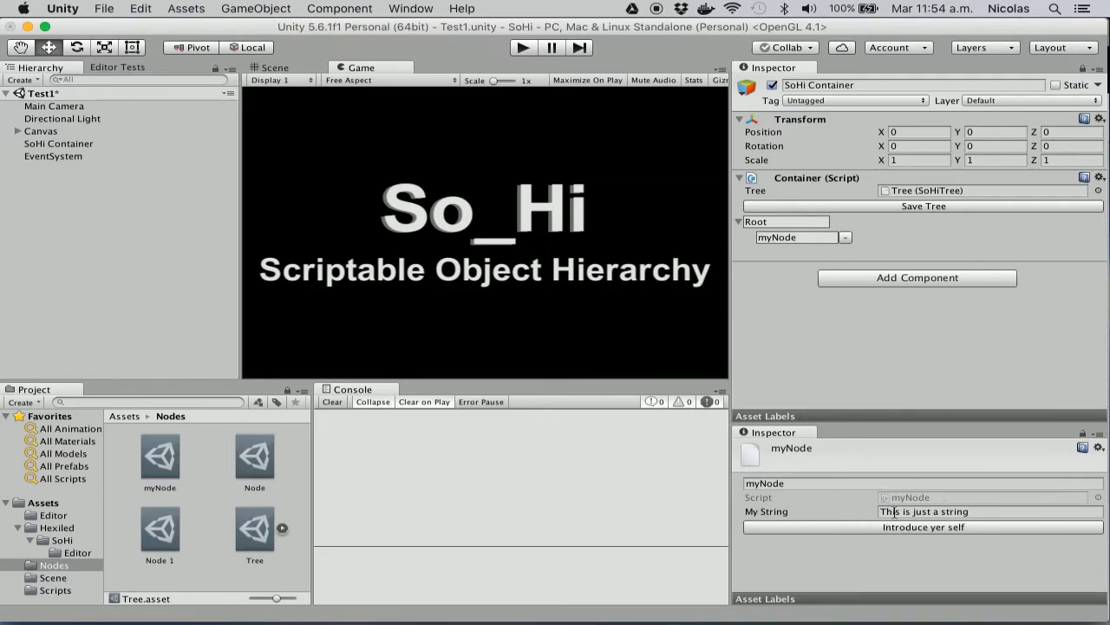
left_click(864, 526)
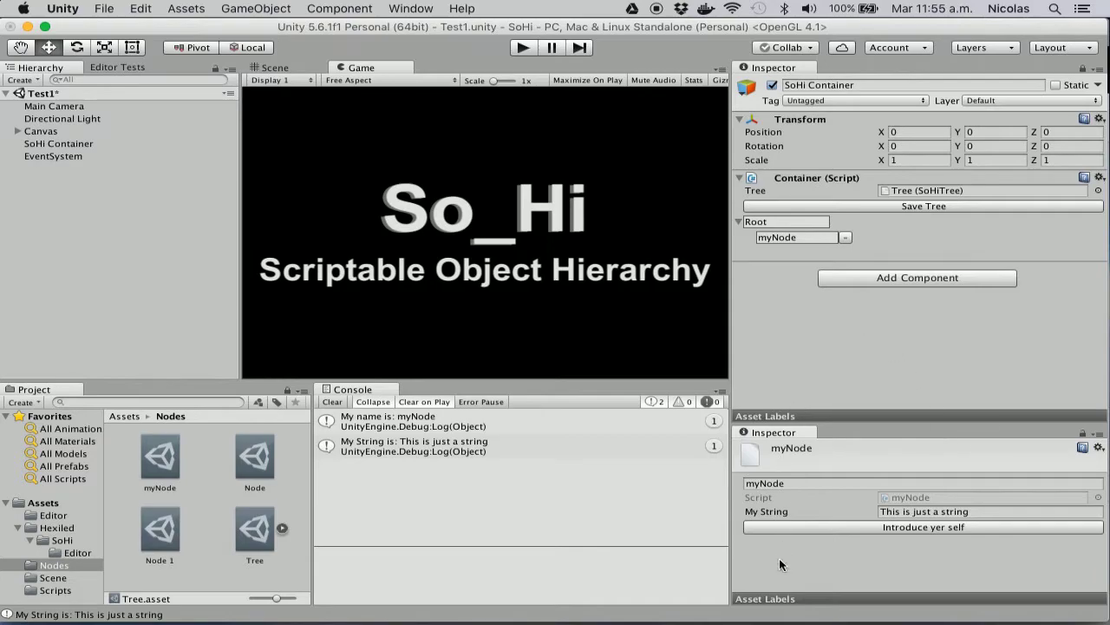
left_click(791, 237)
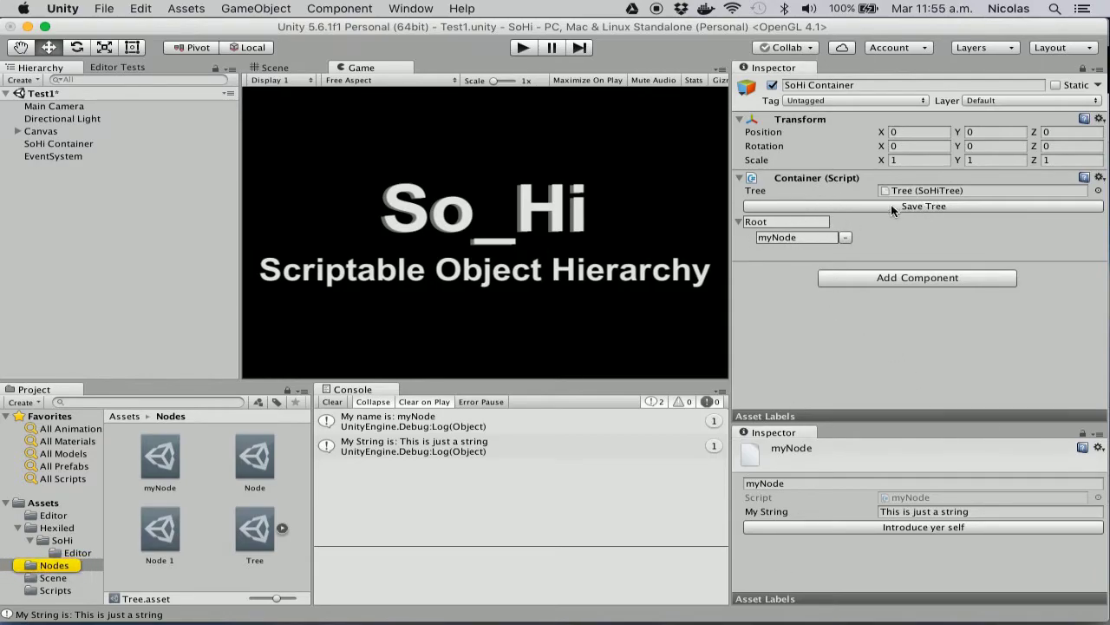
Step: Compare the properties of the Node and myNode assets in the Nodes folder
left_click(249, 474)
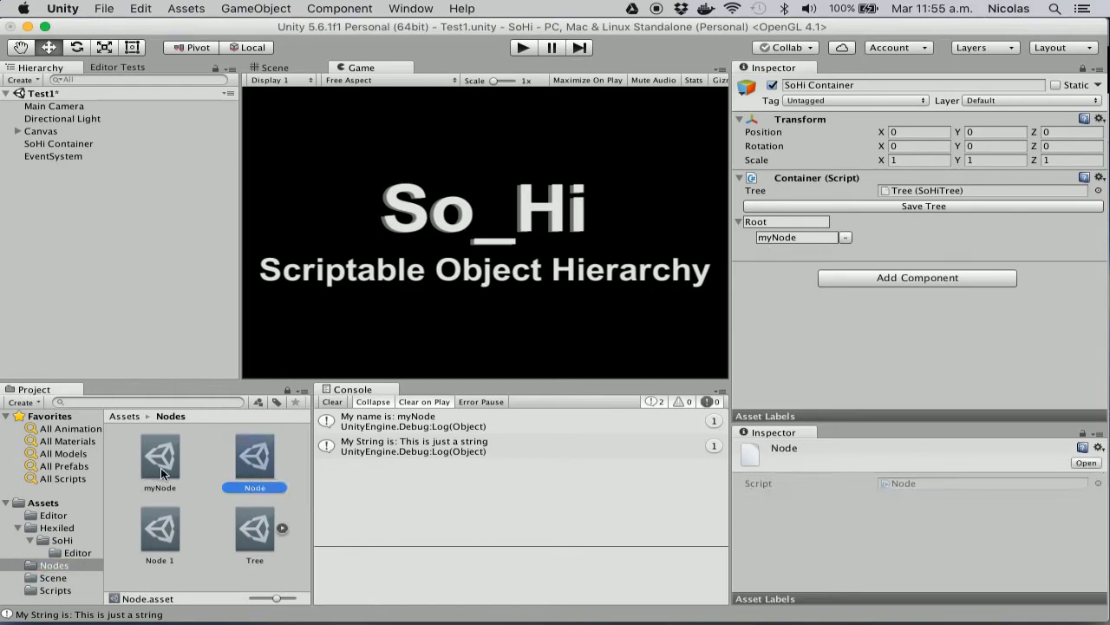
left_click(161, 467)
left_click(254, 458)
Step: Switch to MonoDevelop, review the myNode.cs and myNodeEditor.cs scripts, and return to Unity
mouse_move(677, 607)
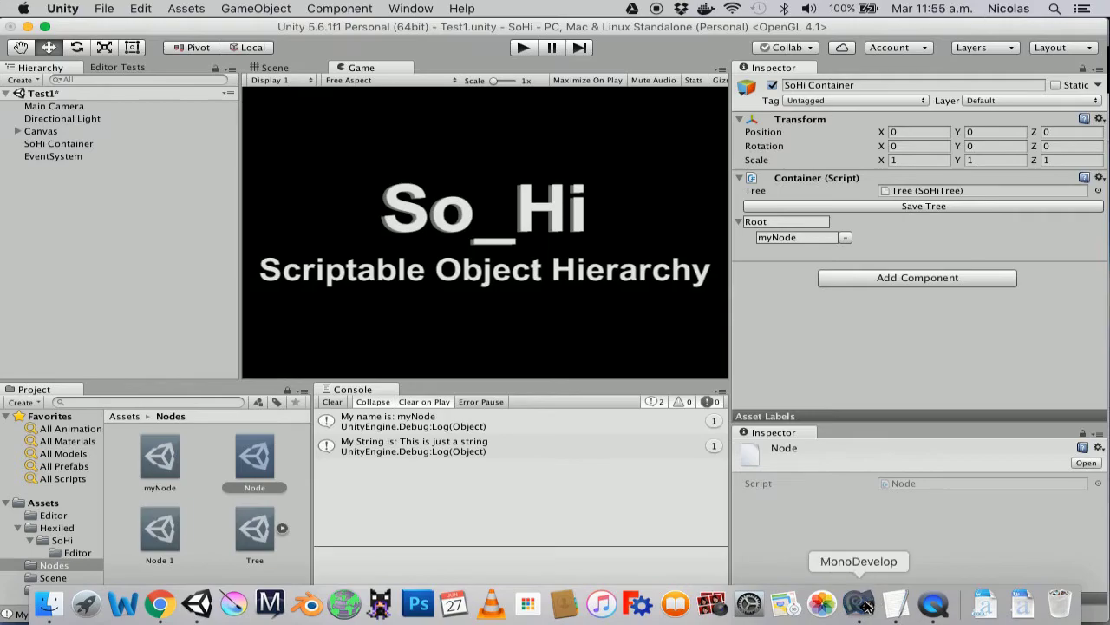
left_click(863, 604)
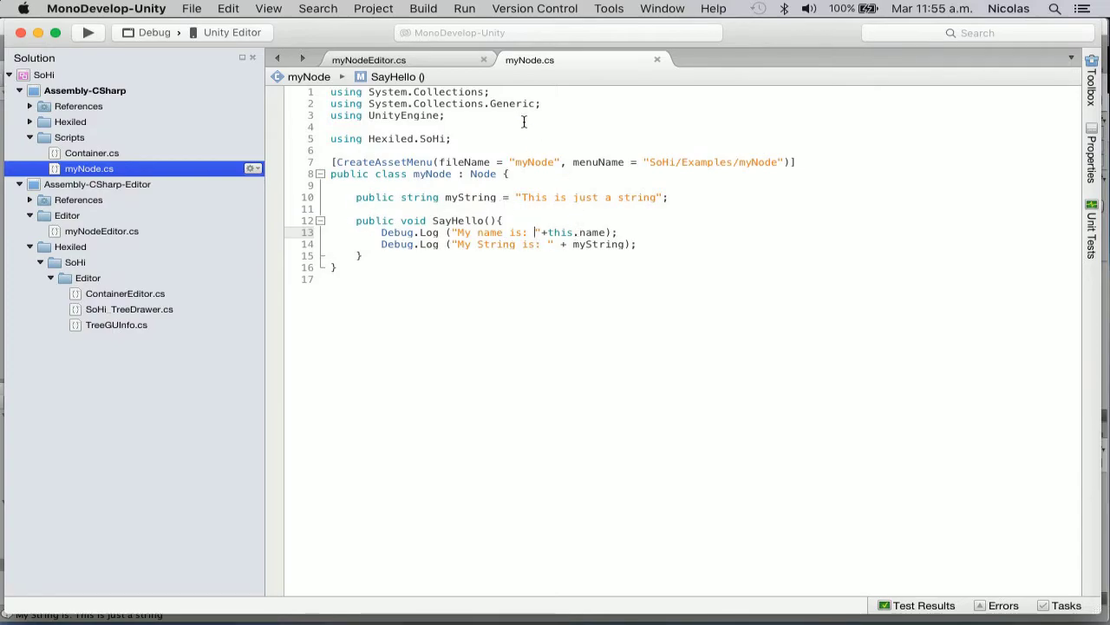
left_click(412, 59)
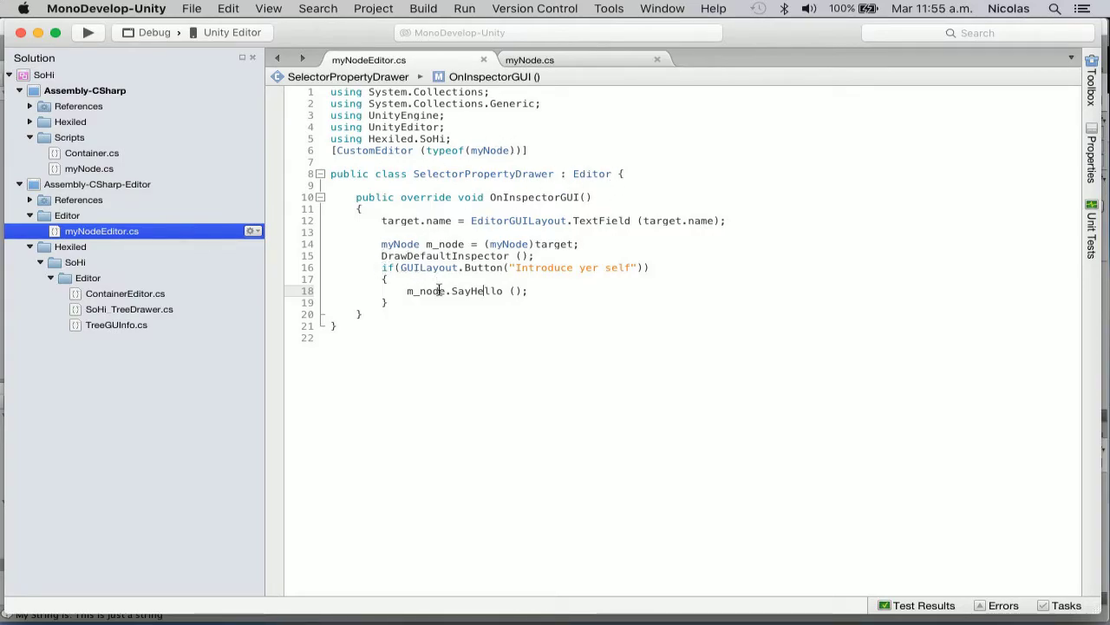
left_click(545, 60)
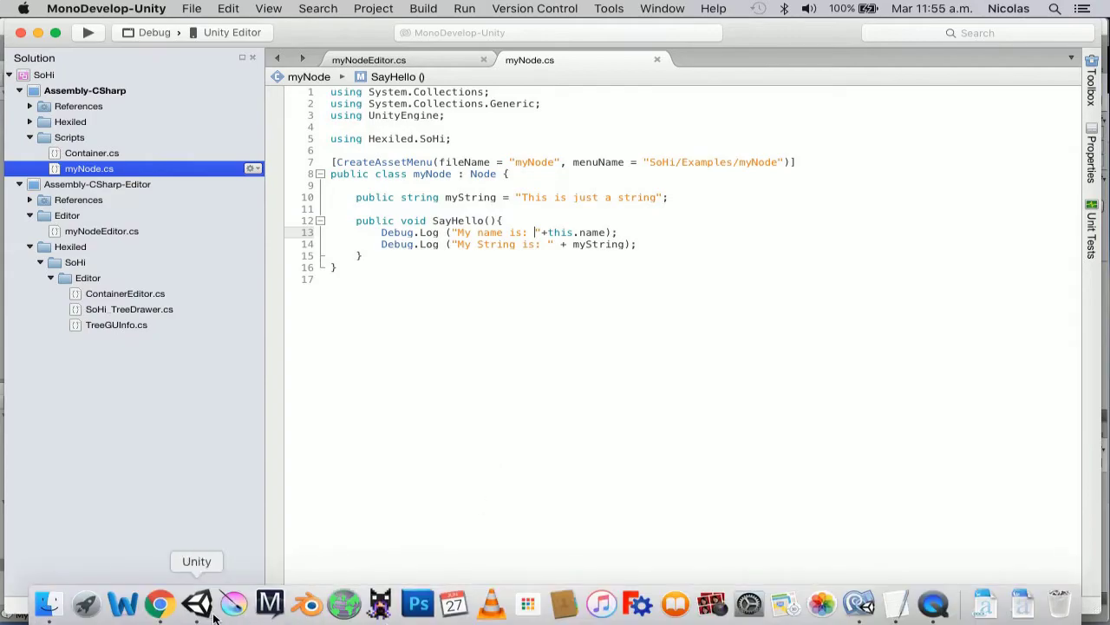
left_click(198, 605)
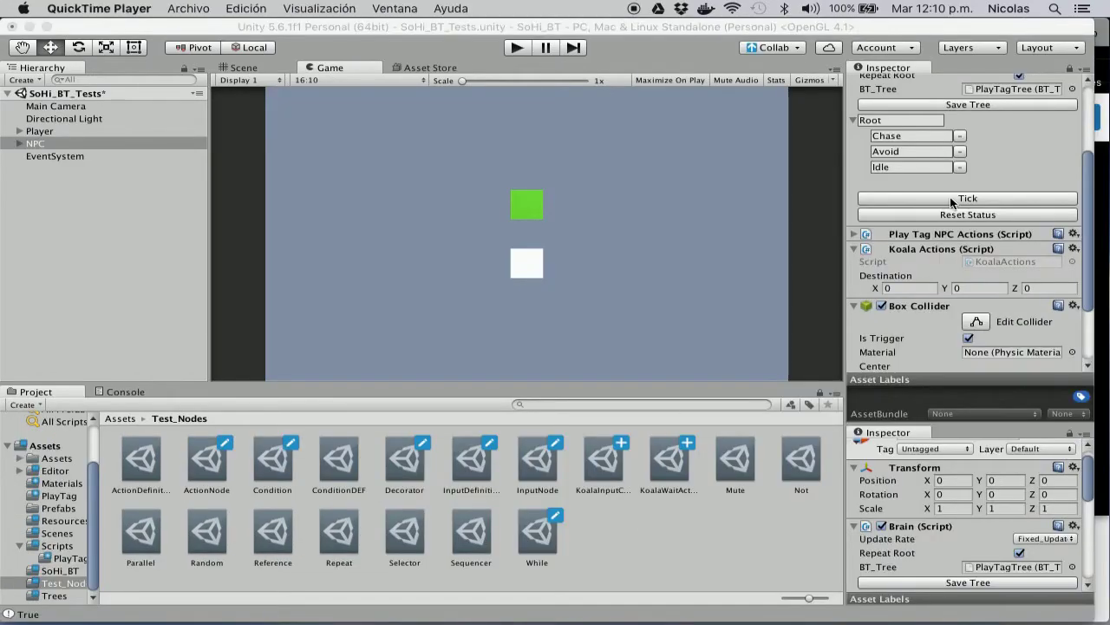
Step: Run the SoHi_BT_Tests scene, examine the NPC's Brain tree through its Chase, Avoid and Idle branches, and stop playback
scroll(970, 173, "up", 5)
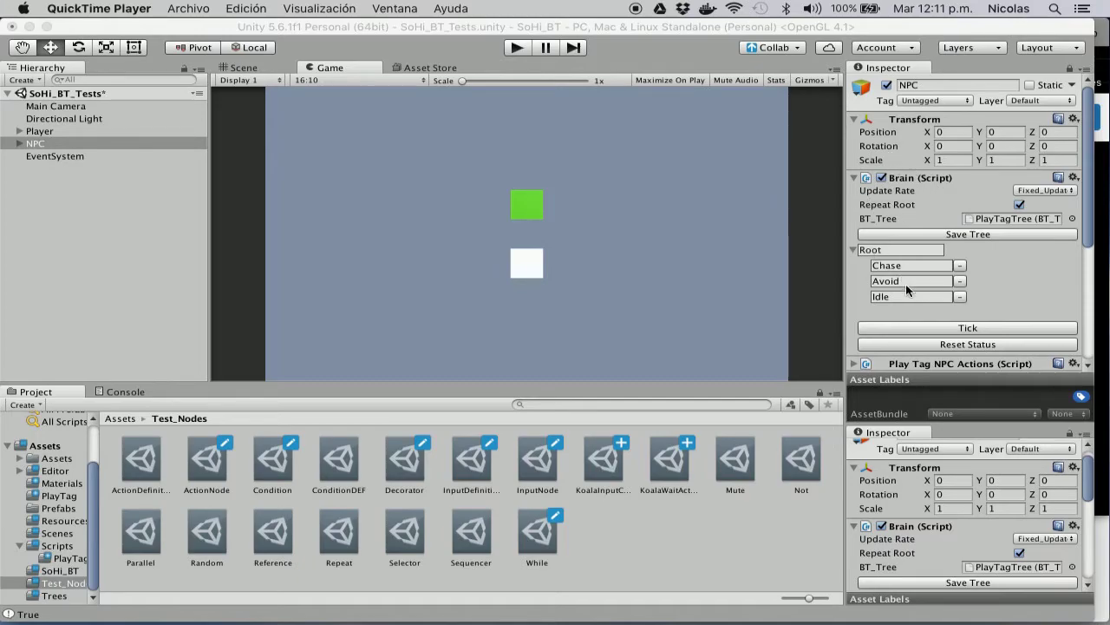
mouse_move(892, 265)
left_mouse_down()
mouse_move(904, 294)
mouse_move(893, 269)
left_mouse_up()
left_click(520, 48)
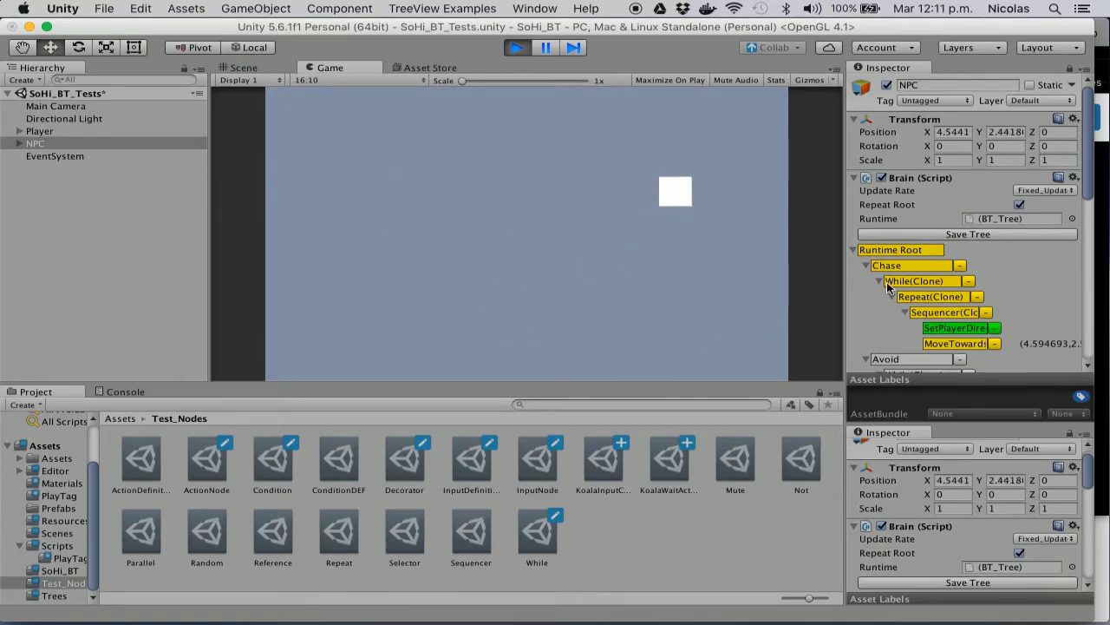
scroll(904, 323, "down", 3)
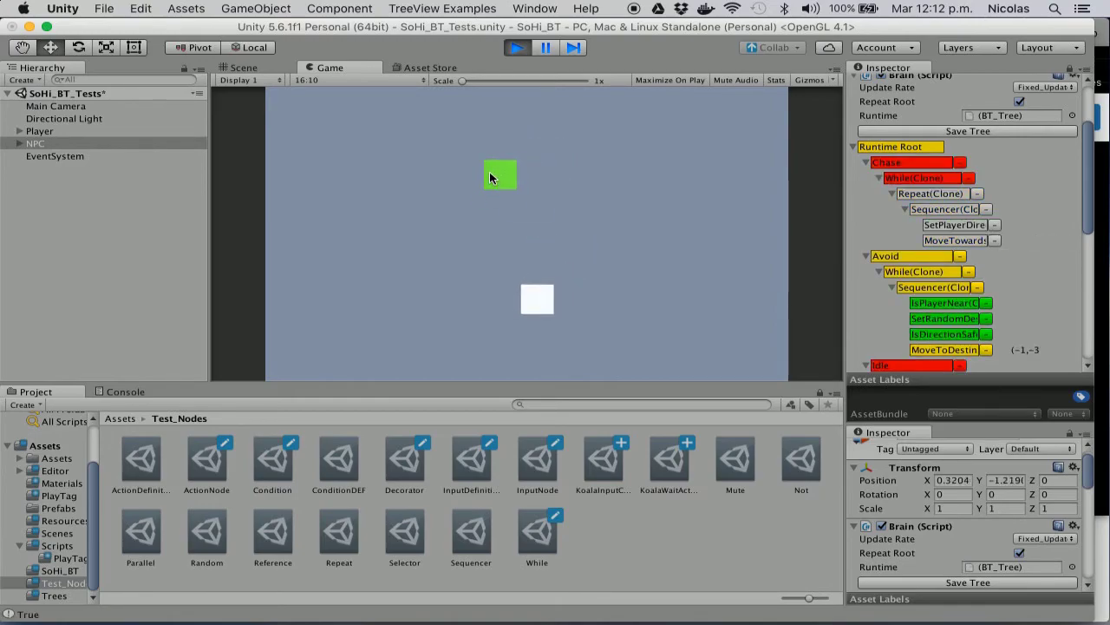
scroll(940, 274, "down", 5)
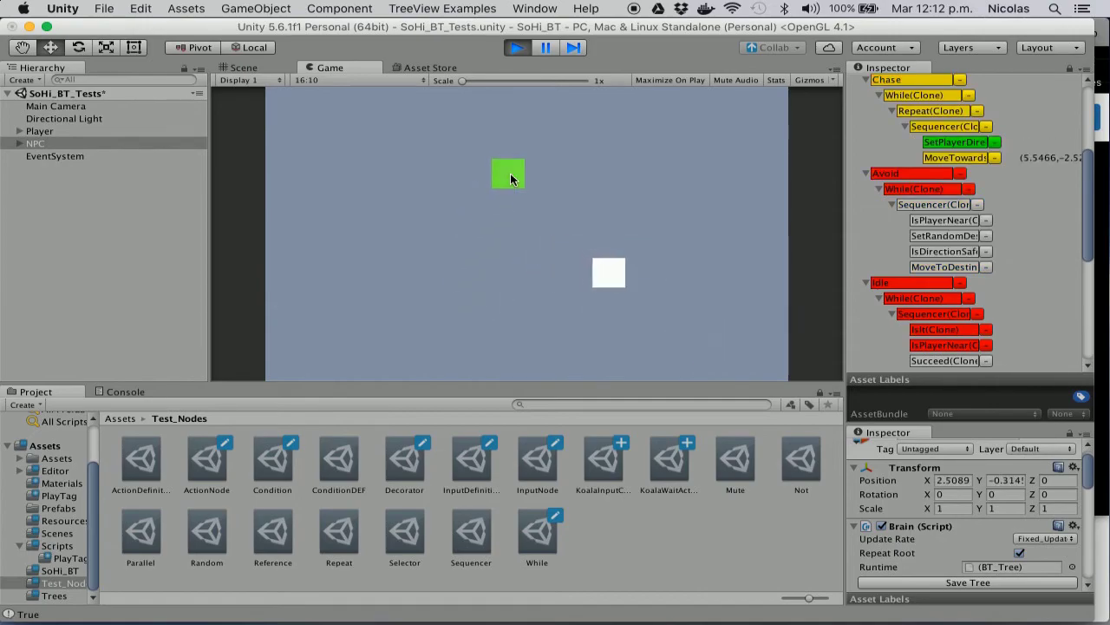
left_click(517, 49)
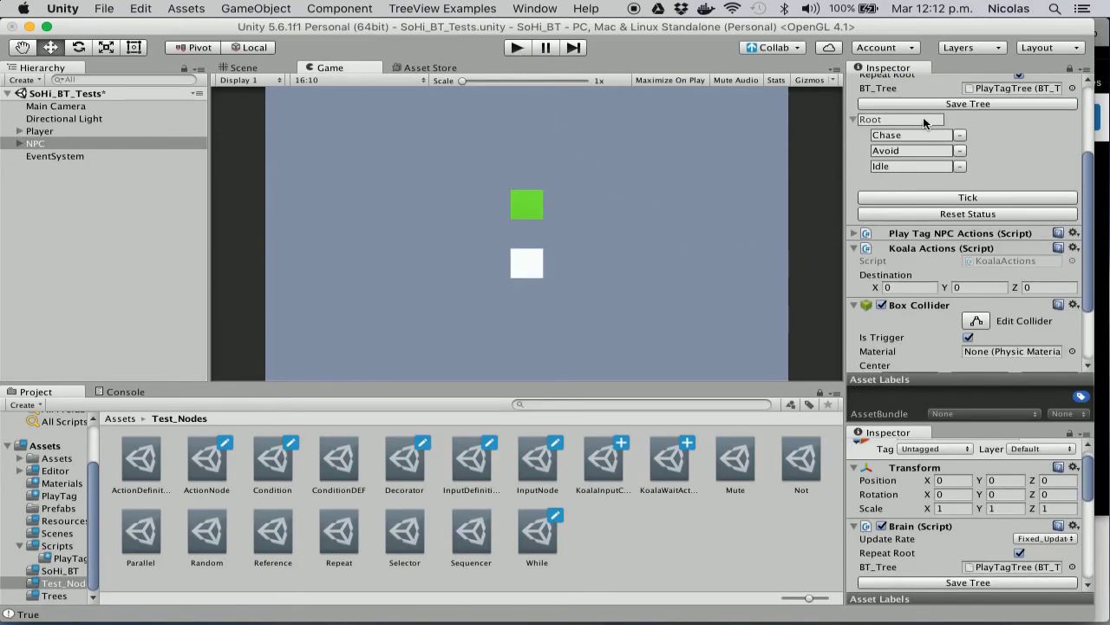
Step: Collapse and re-expand Root in the NPC's Brain tree to view its child branches
scroll(916, 233, "up", 3)
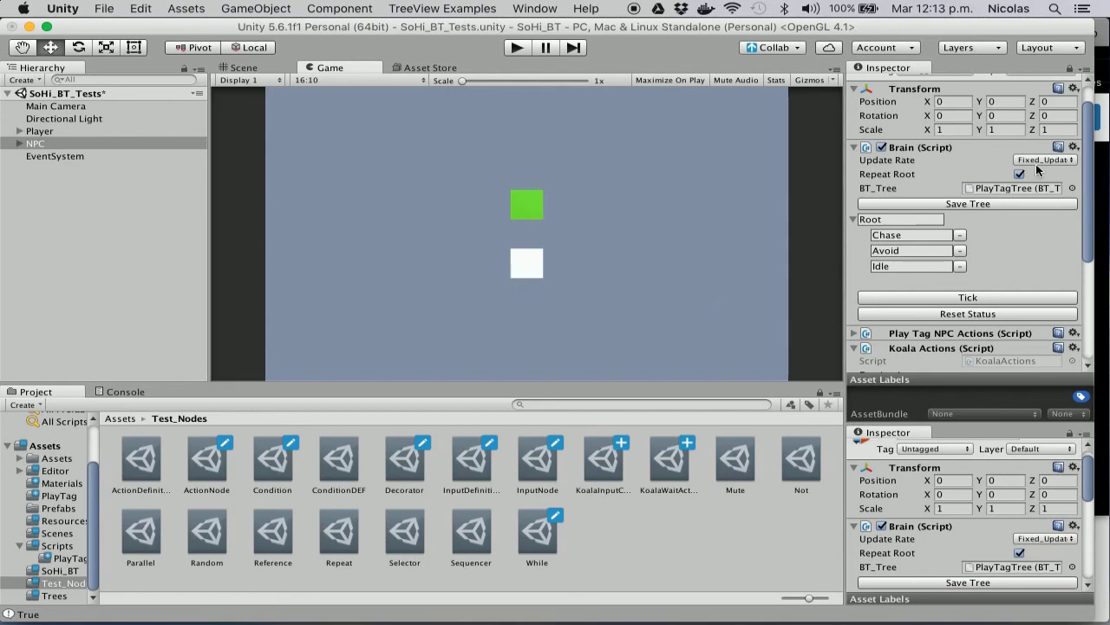
left_click(854, 219)
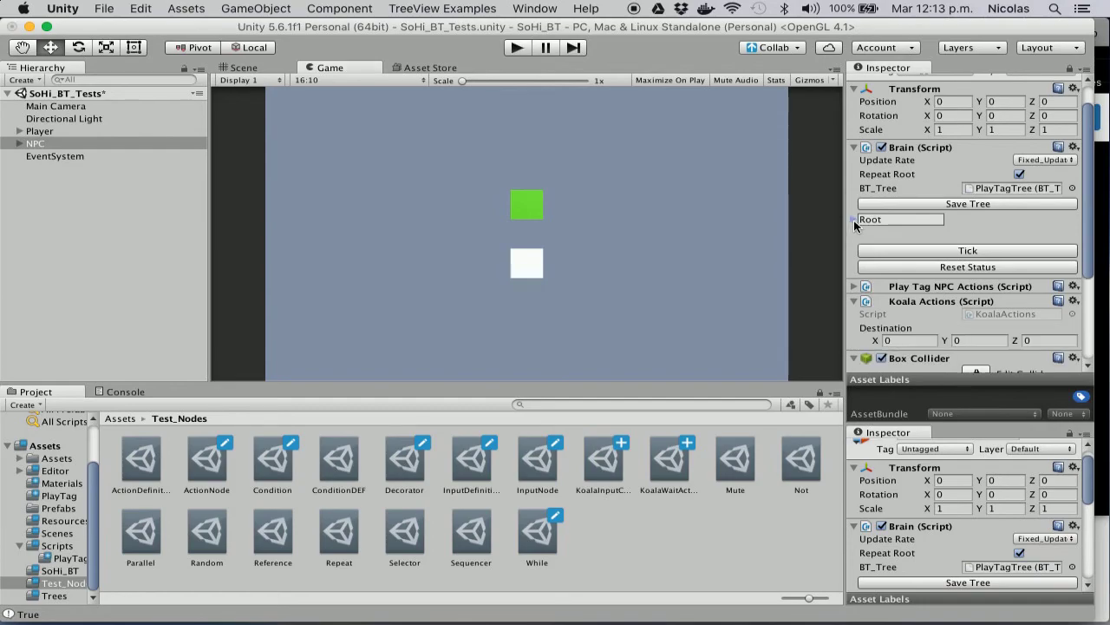
left_click(854, 219)
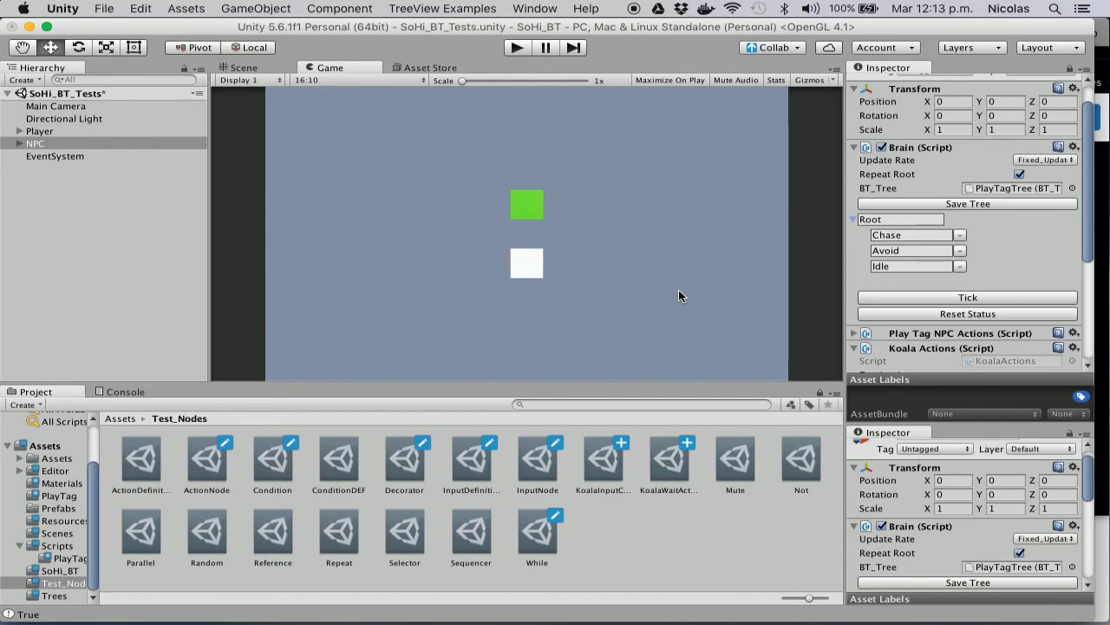
double_click(595, 24)
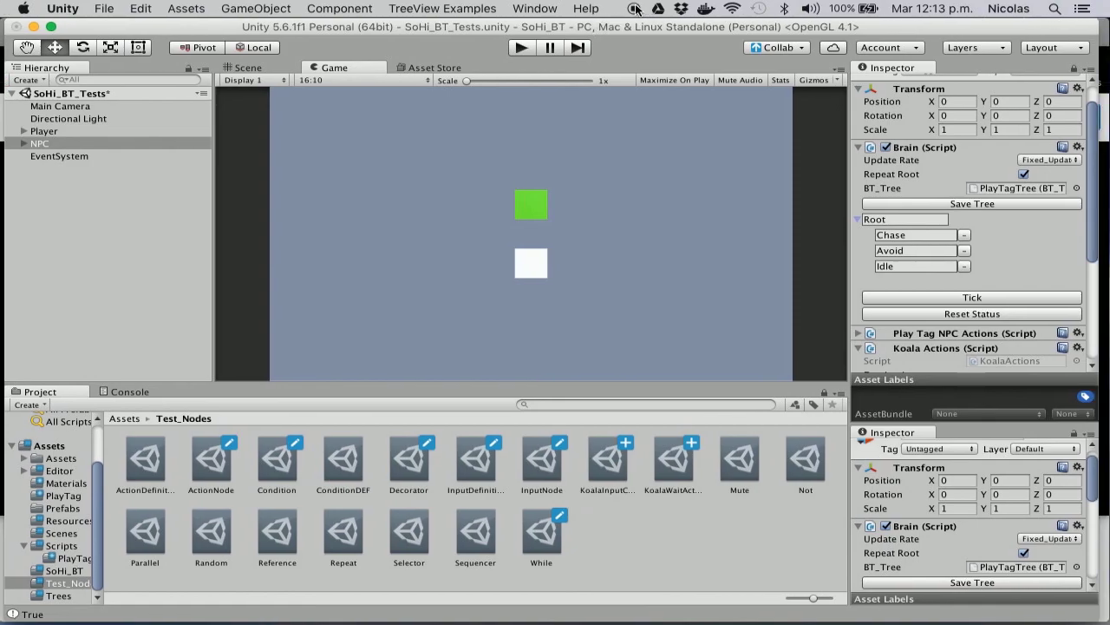